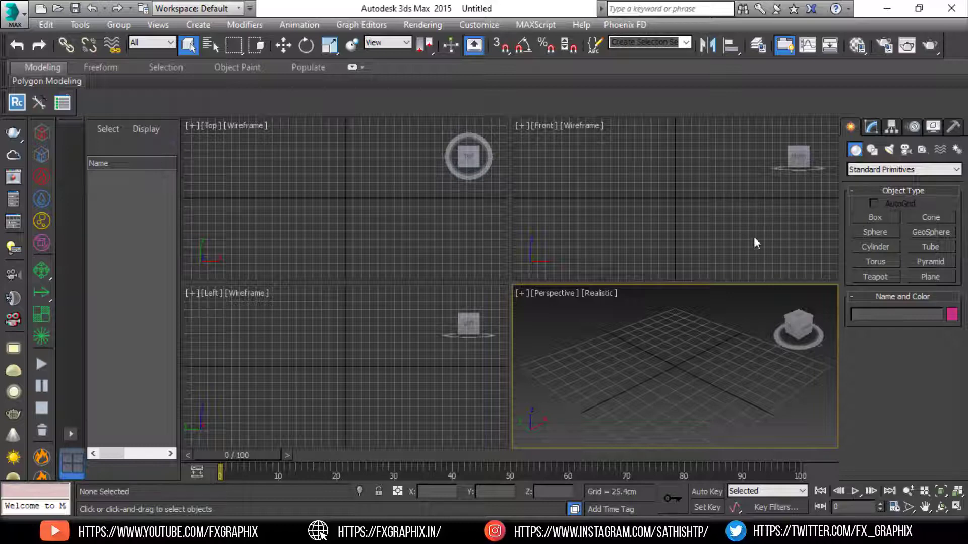
# - Draw a 16-sided cylinder with one height segment in the Top viewport, then maximize Perspective
pyautogui.click(877, 247)
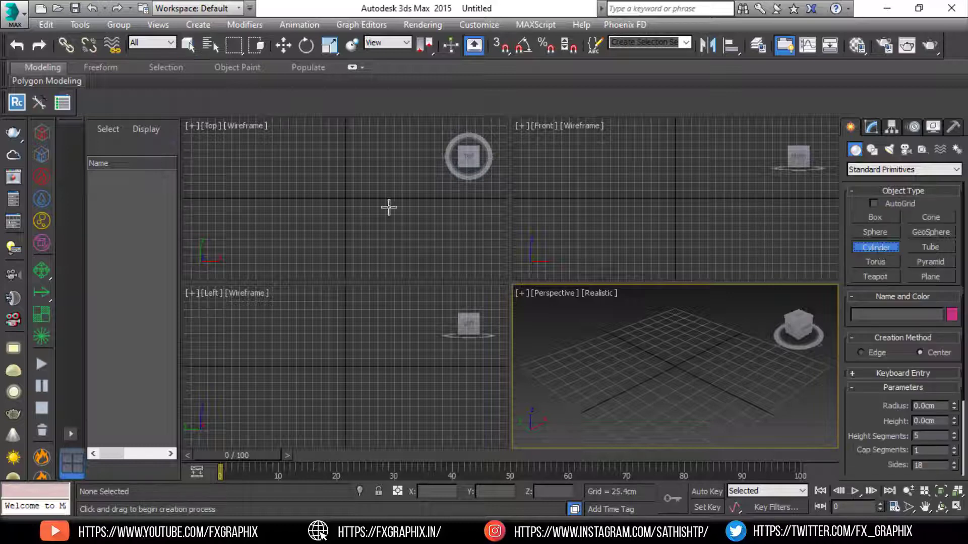
pyautogui.moveTo(344, 199); pyautogui.dragTo(400, 237)
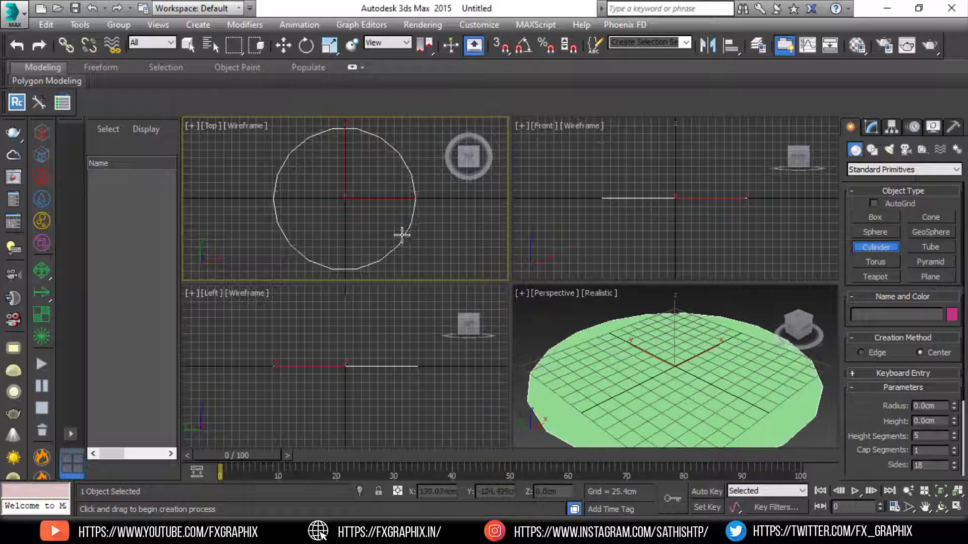
pyautogui.click(384, 195)
pyautogui.click(374, 162)
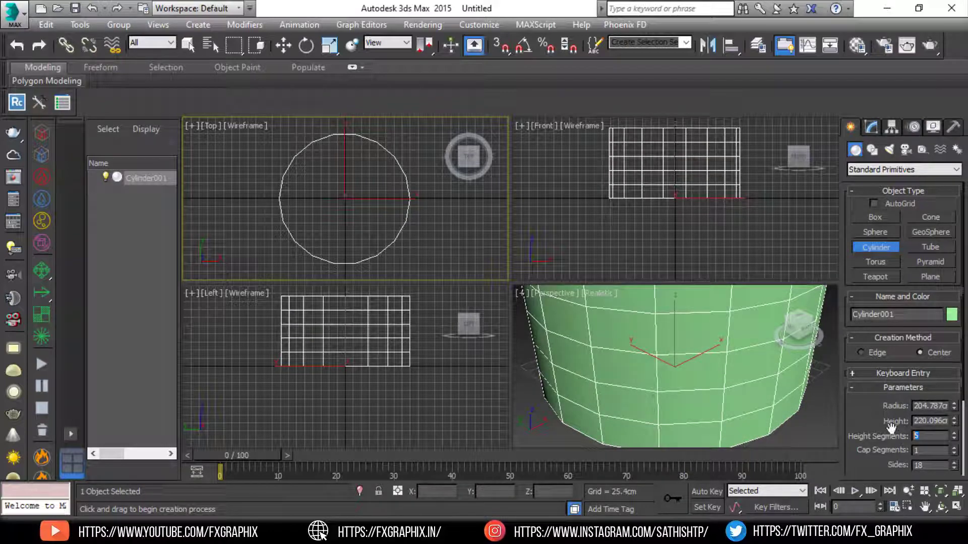
pyautogui.write('1')
pyautogui.press('Return')
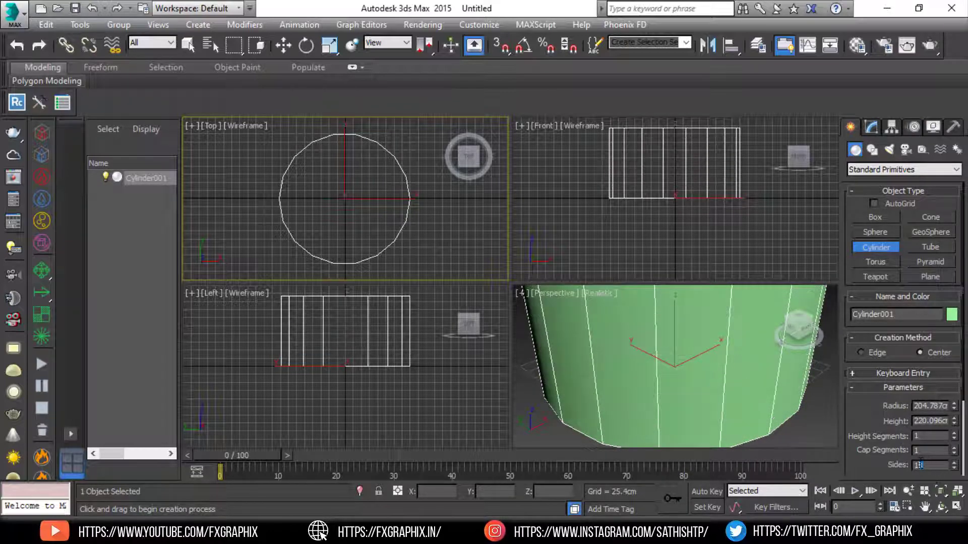
pyautogui.write('16')
pyautogui.middleClick(730, 384)
pyautogui.hotkey('alt', 'w')
pyautogui.scroll(-5, 694, 390)
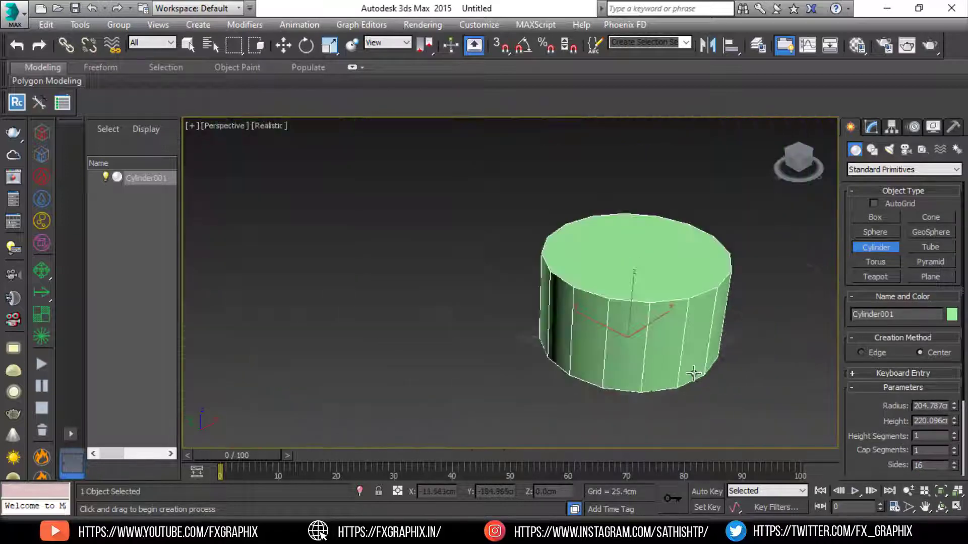
pyautogui.scroll(-1, 714, 347)
pyautogui.scroll(3, 714, 348)
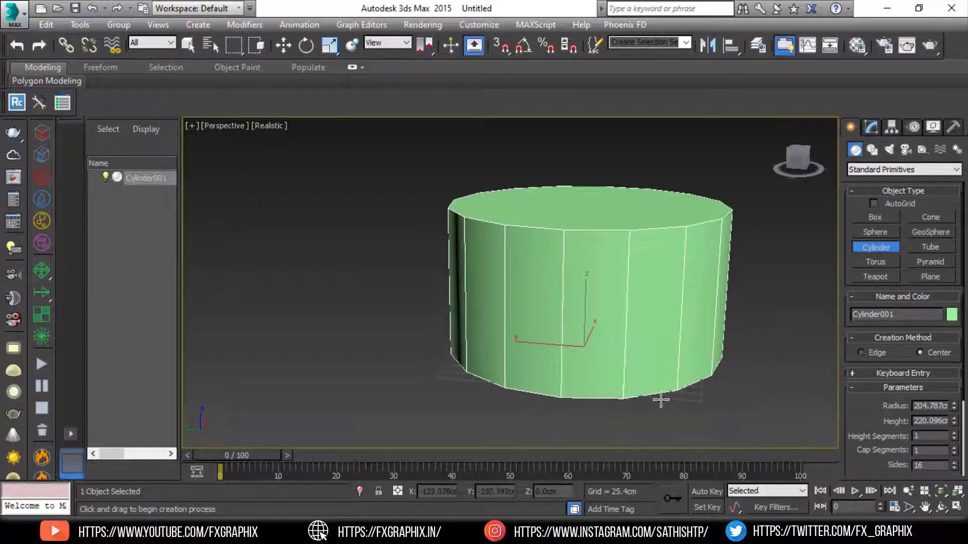
# - Set the cylinder's radius to 200cm and height to 220cm
pyautogui.doubleClick(925, 406)
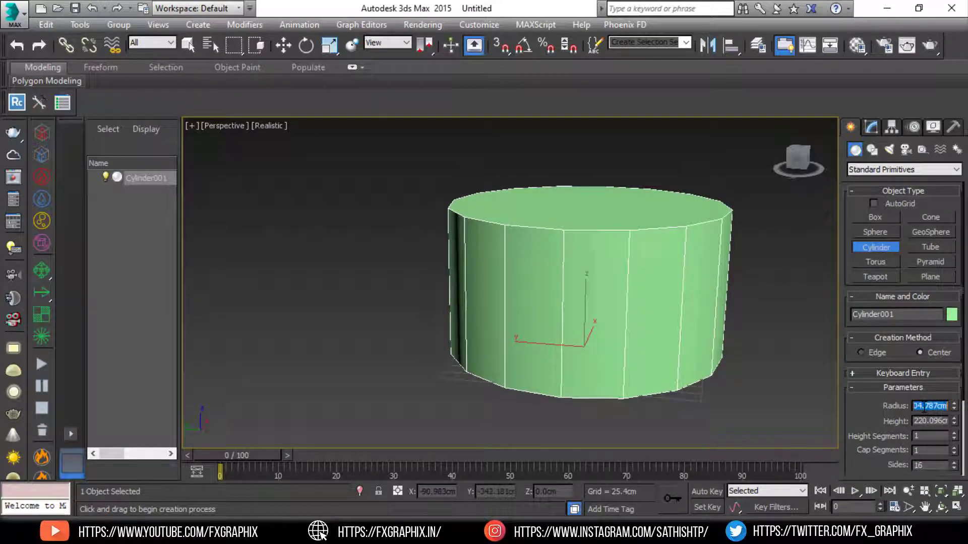
pyautogui.write('200')
pyautogui.press('Return')
pyautogui.doubleClick(927, 421)
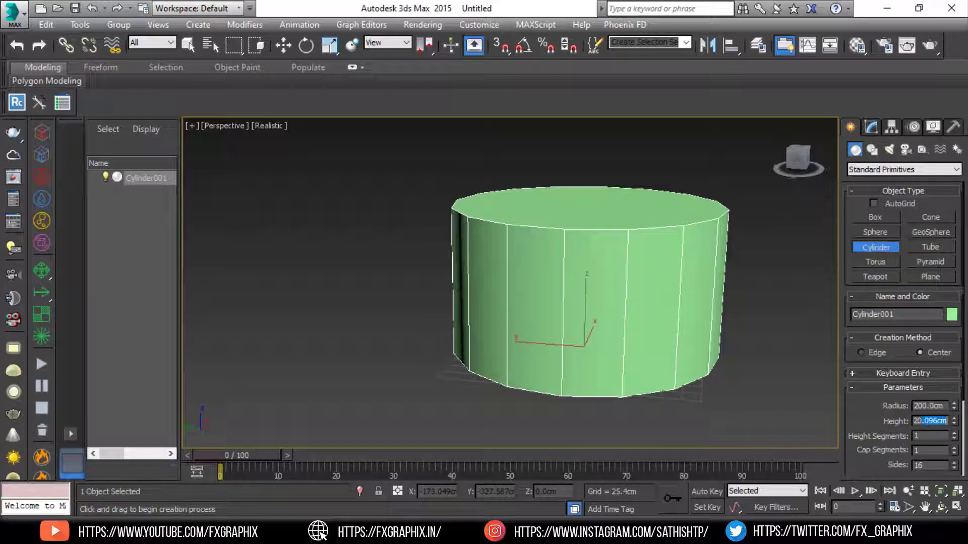
pyautogui.write('220')
pyautogui.press('Return')
pyautogui.moveTo(658, 361); pyautogui.dragTo(635, 277, button='middle')
# - Convert the cylinder to Editable Poly and select its bottom polygon
pyautogui.press('w')
pyautogui.rightClick(635, 277)
pyautogui.moveTo(656, 410)
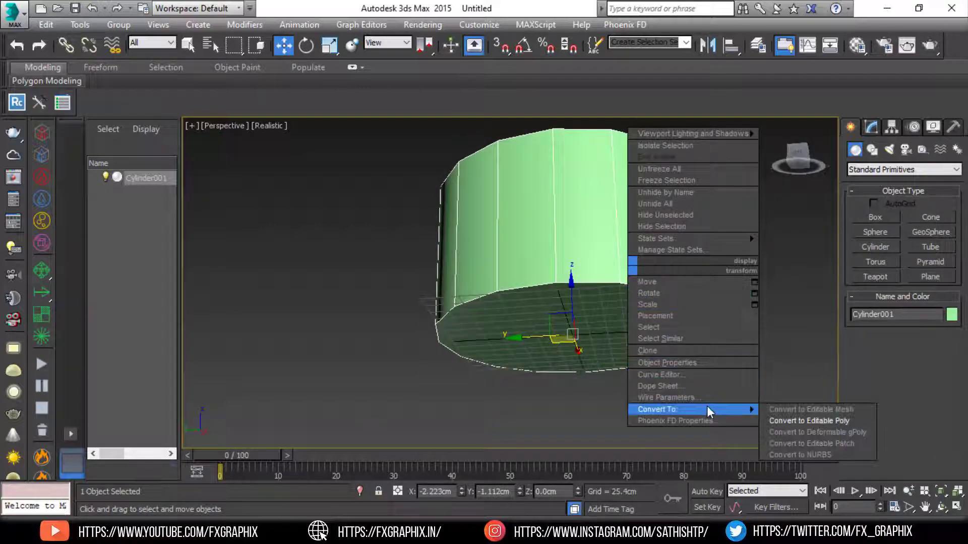
pyautogui.click(795, 422)
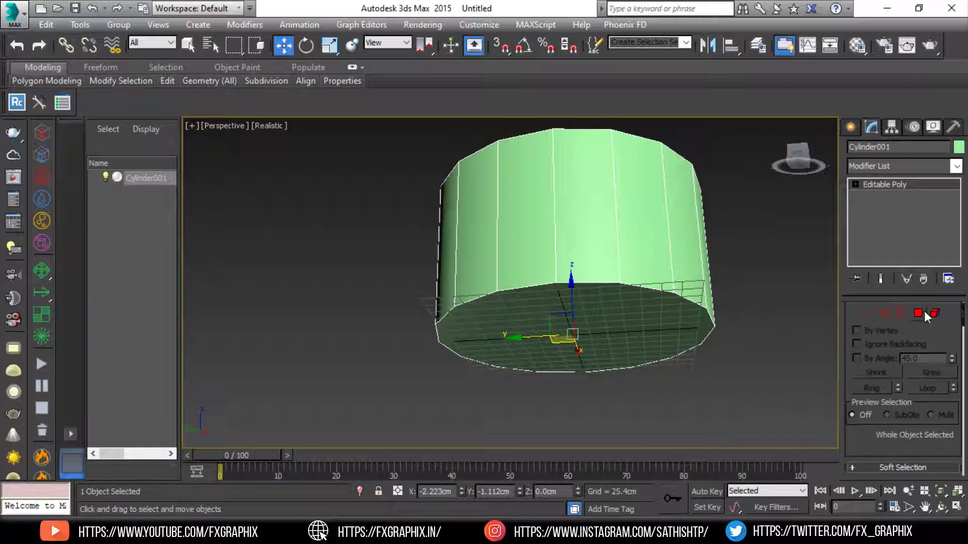
pyautogui.click(919, 312)
pyautogui.click(570, 312)
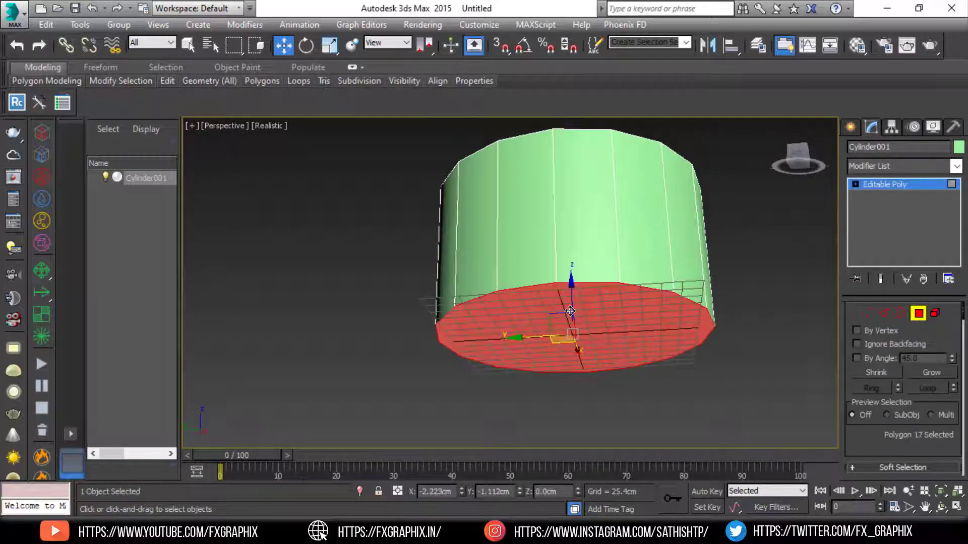
# - Collapse the bottom face to a single point and select the cone's top face
pyautogui.moveTo(915, 425); pyautogui.dragTo(916, 229)
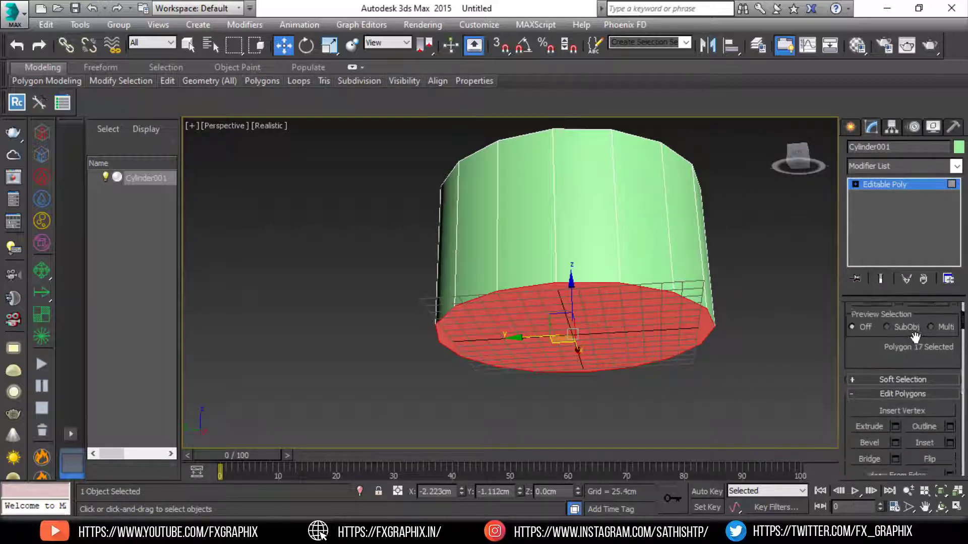
pyautogui.scroll(-3, 910, 297)
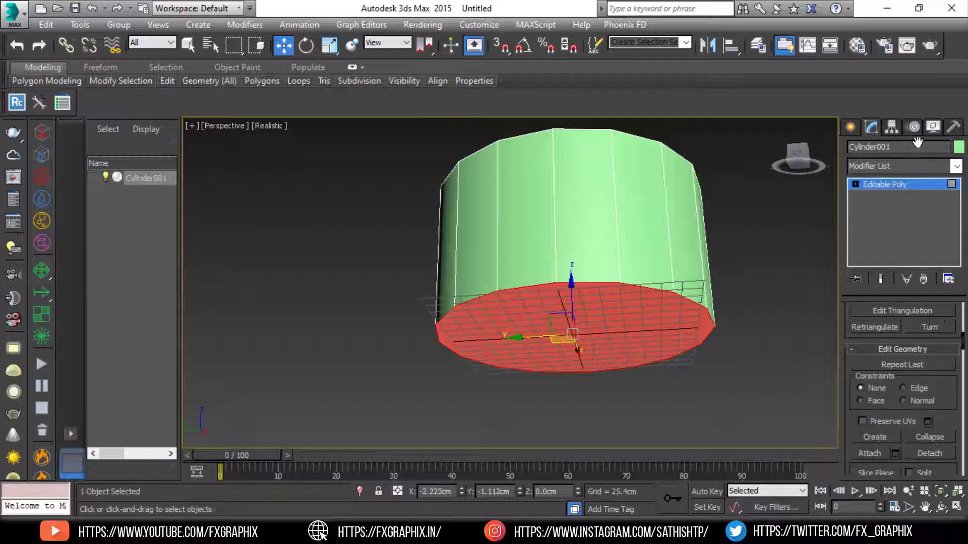
pyautogui.click(928, 432)
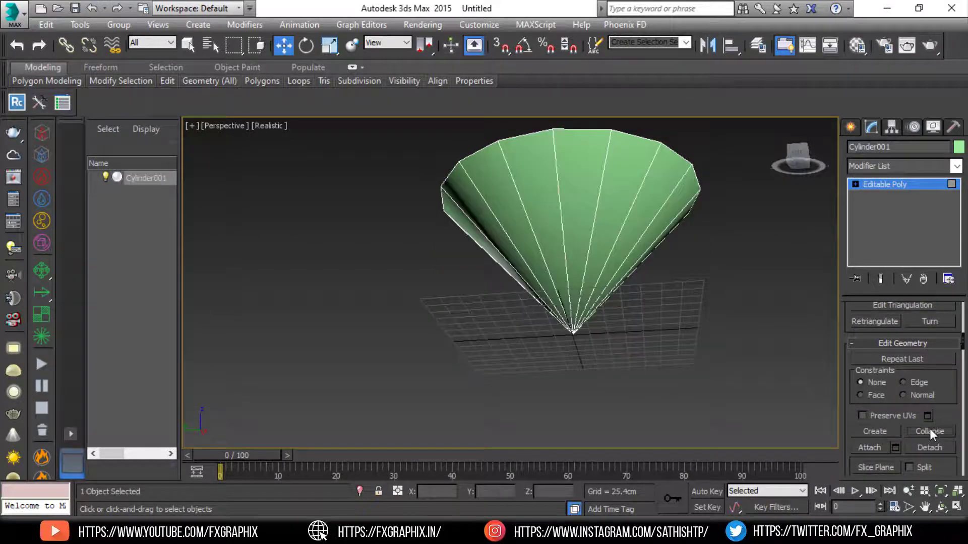
pyautogui.moveTo(571, 302)
pyautogui.keyDown('alt'); pyautogui.mouseDown(button='middle')
pyautogui.moveTo(571, 317)
pyautogui.moveTo(577, 242)
pyautogui.mouseUp(button='middle'); pyautogui.keyUp('alt')
pyautogui.click(577, 242)
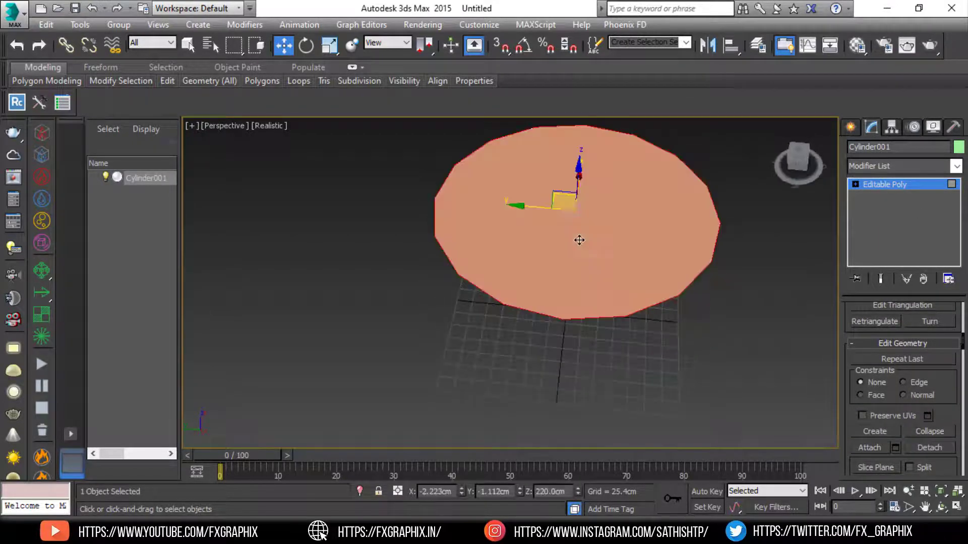
pyautogui.moveTo(624, 220)
pyautogui.keyDown('alt'); pyautogui.mouseDown(button='middle')
pyautogui.moveTo(626, 250)
pyautogui.moveTo(608, 240)
pyautogui.mouseUp(button='middle'); pyautogui.keyUp('alt')
# - Bevel the top face 10cm high with a 0 outline for the straight band
pyautogui.rightClick(608, 240)
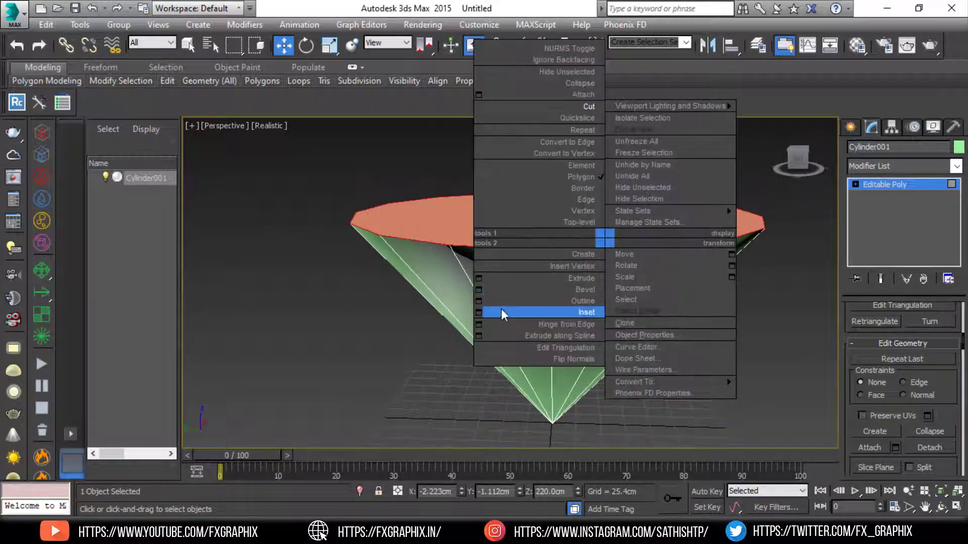
pyautogui.click(478, 290)
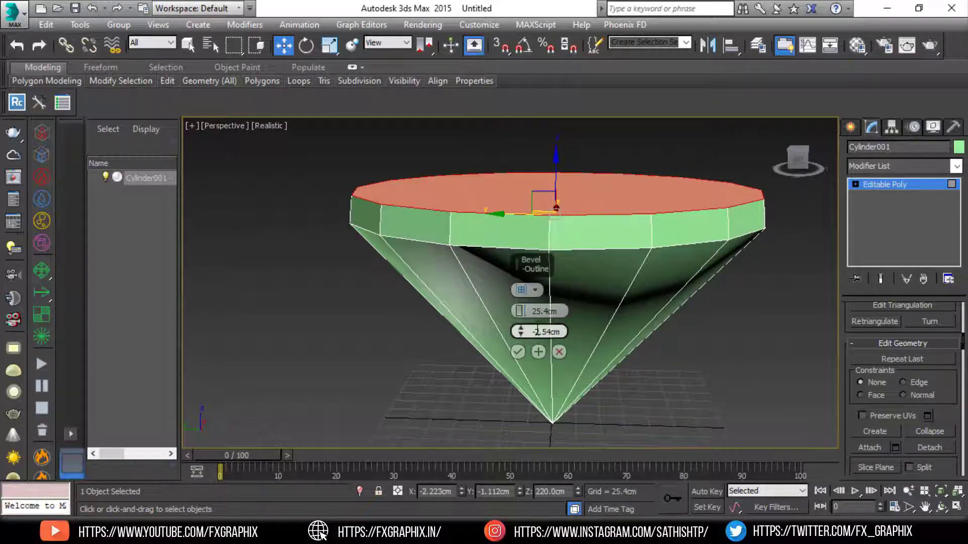
pyautogui.moveTo(532, 331); pyautogui.dragTo(585, 335)
pyautogui.write('0')
pyautogui.doubleClick(538, 311)
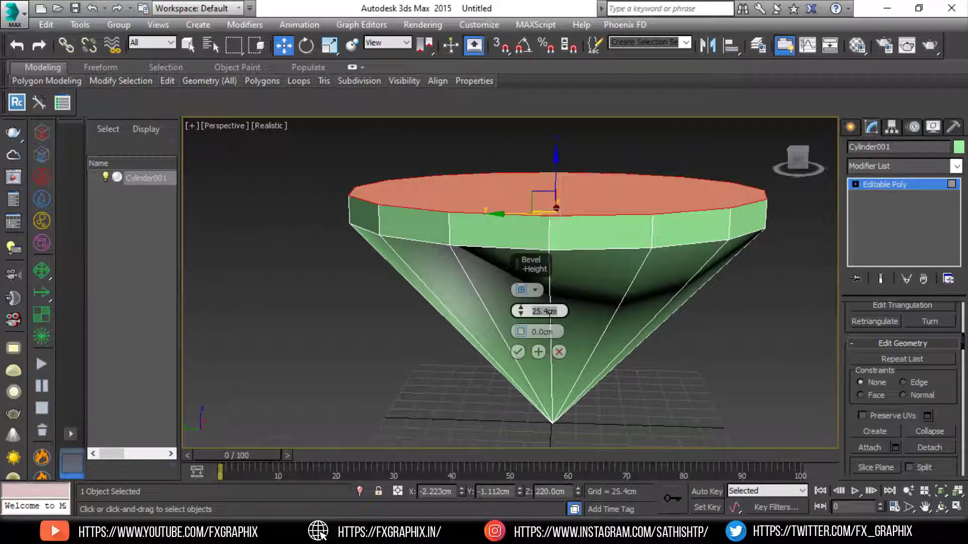
pyautogui.click(541, 311)
pyautogui.moveTo(530, 311); pyautogui.dragTo(560, 312)
pyautogui.write('1')
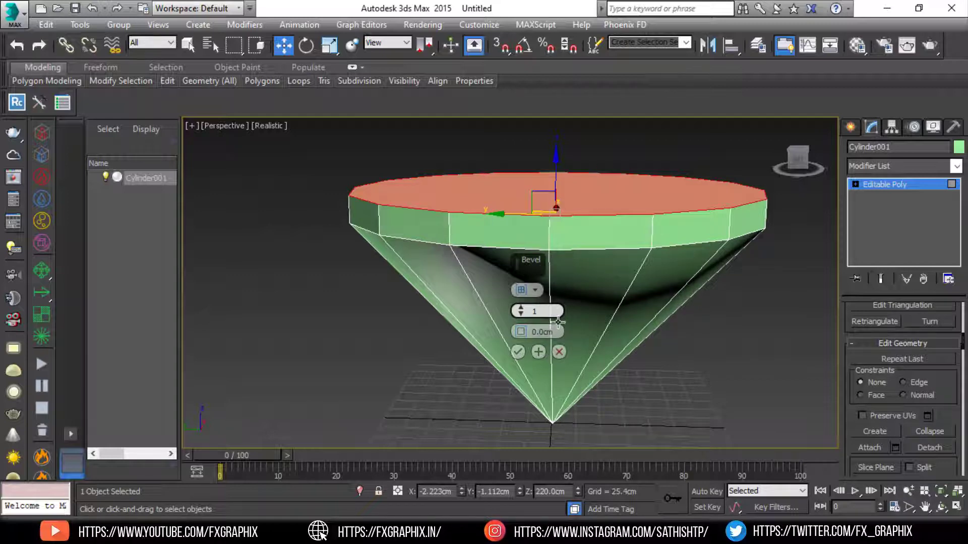
pyautogui.write('0')
pyautogui.press('Return')
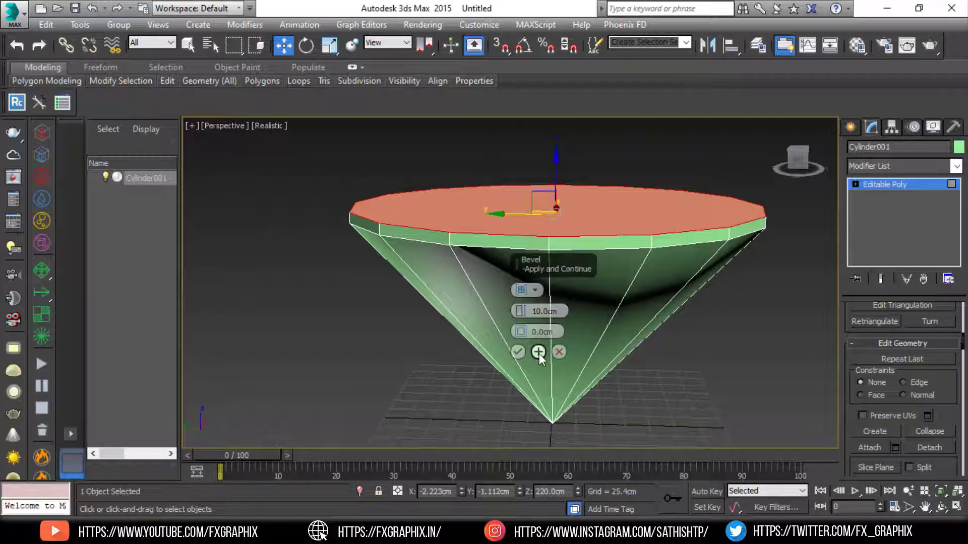
pyautogui.click(538, 352)
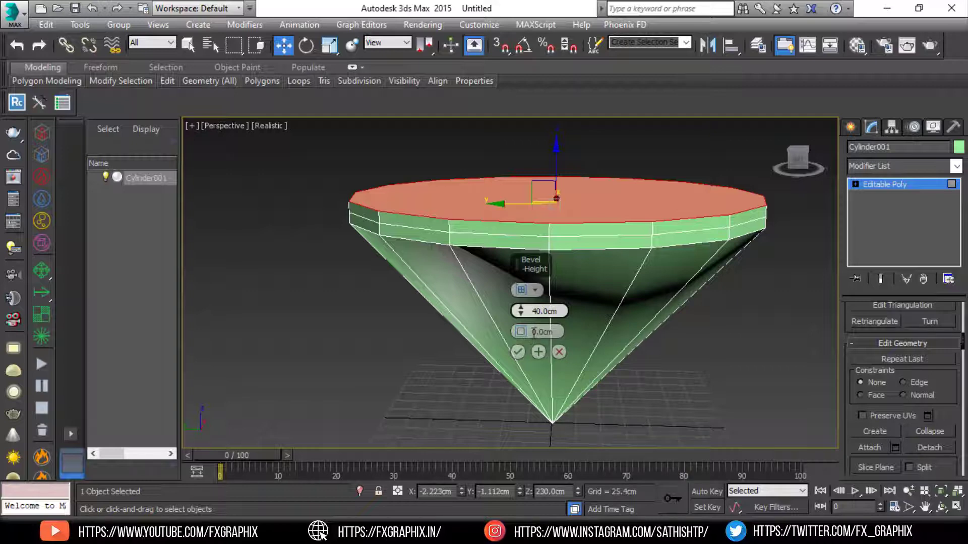
# - Add a second 40cm-high bevel with a -40cm outline, then exit Polygon mode
pyautogui.click(534, 331)
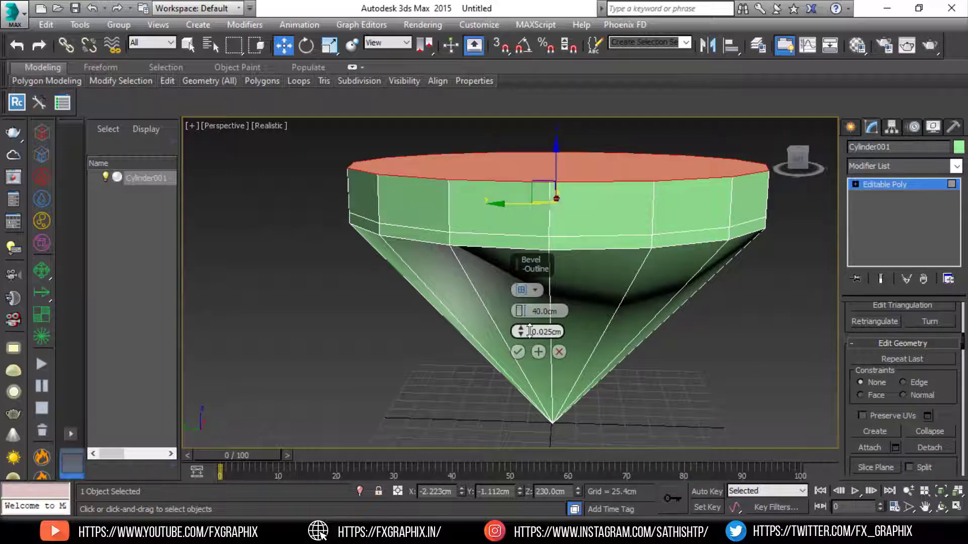
pyautogui.write('0.025')
pyautogui.press('Return')
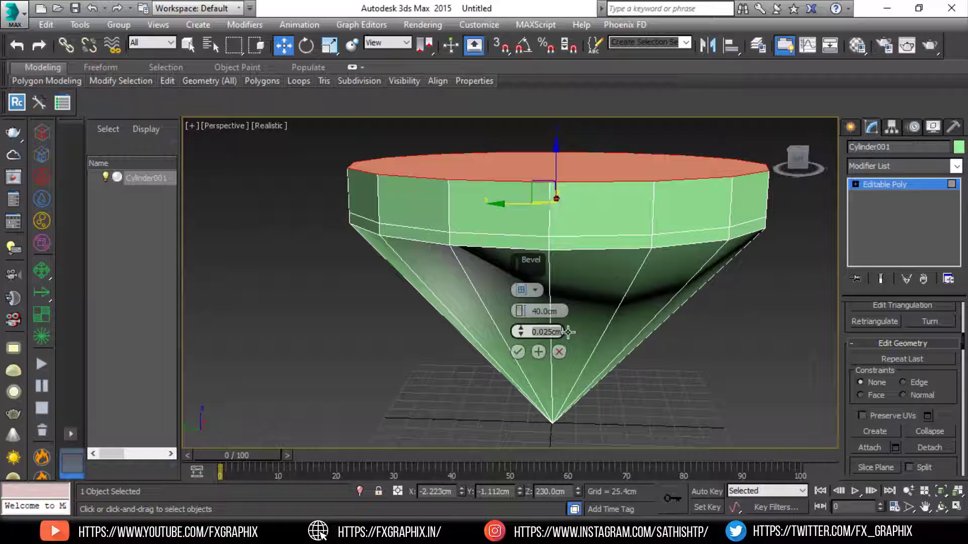
pyautogui.write('-40')
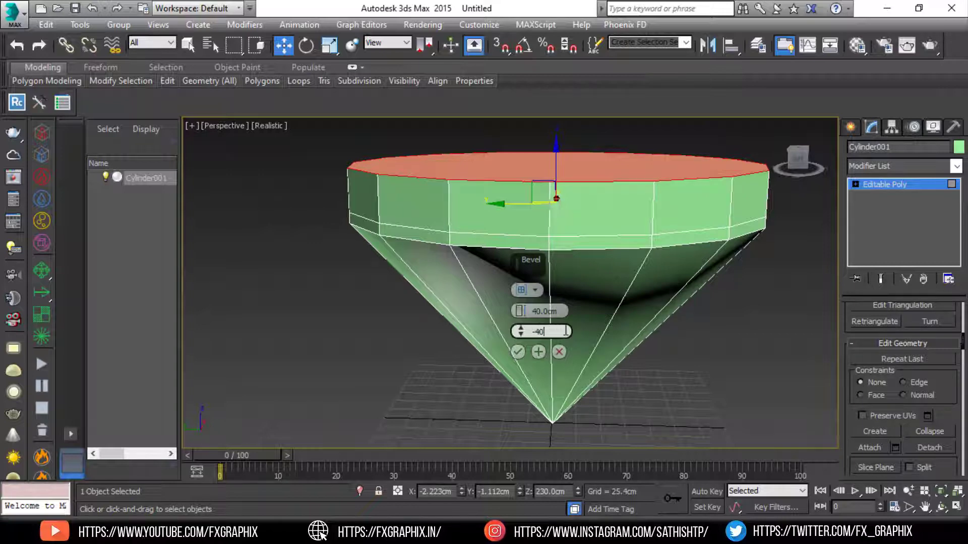
pyautogui.press('Return')
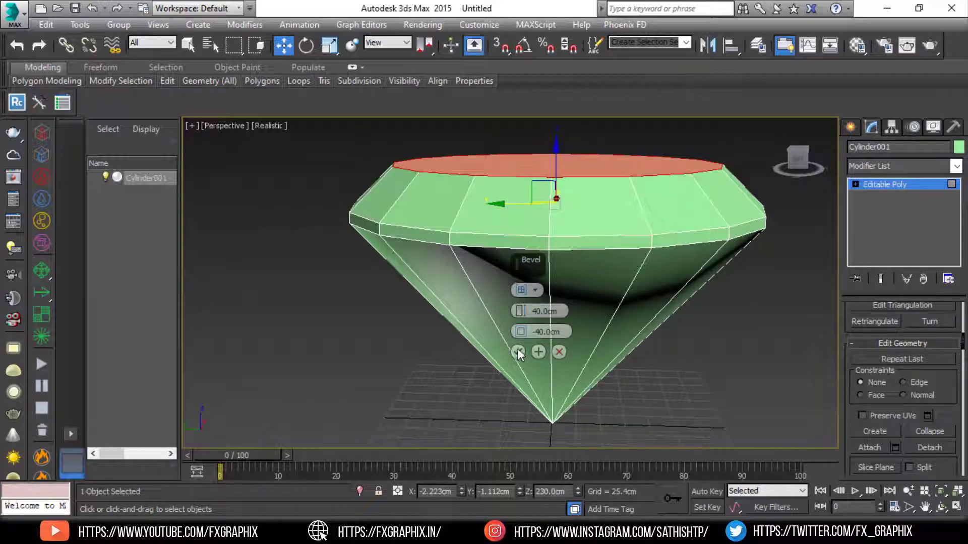
pyautogui.click(518, 350)
pyautogui.keyDown('alt'); pyautogui.moveTo(566, 353); pyautogui.dragTo(751, 291, button='middle'); pyautogui.keyUp('alt')
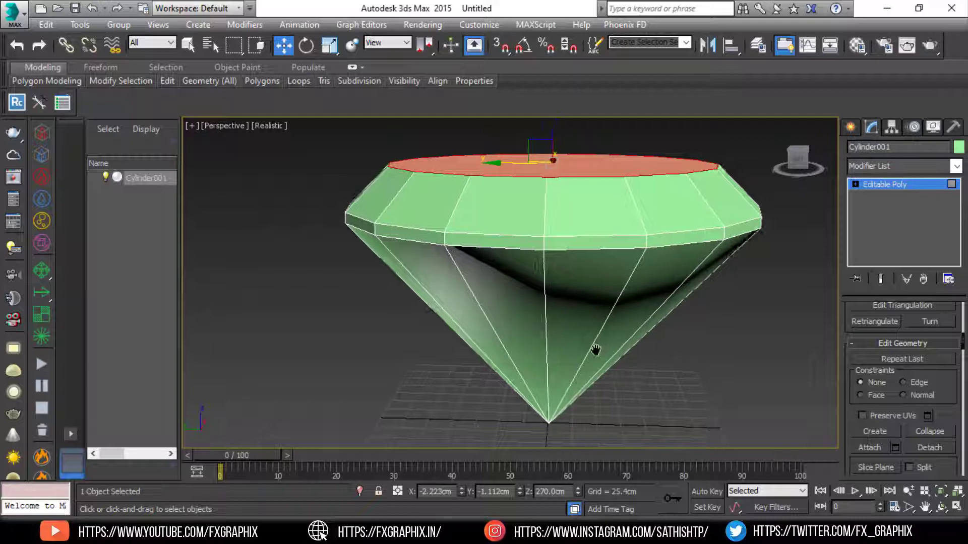
pyautogui.click(884, 185)
pyautogui.scroll(-5, 755, 286)
pyautogui.moveTo(692, 309)
pyautogui.keyDown('alt'); pyautogui.mouseDown(button='middle')
pyautogui.moveTo(663, 357)
pyautogui.moveTo(678, 209)
pyautogui.moveTo(686, 237)
pyautogui.mouseUp(button='middle'); pyautogui.keyUp('alt')
# - Connect the 16 slanted pavilion edges with one edge loop at slide 30
pyautogui.press('z')
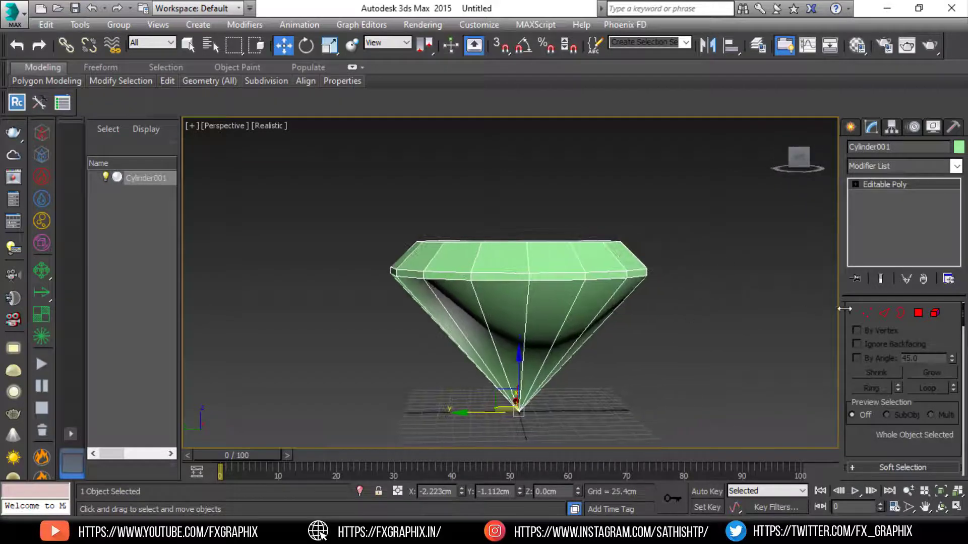
pyautogui.click(885, 313)
pyautogui.keyDown('alt'); pyautogui.moveTo(591, 302); pyautogui.dragTo(388, 325, button='middle'); pyautogui.keyUp('alt')
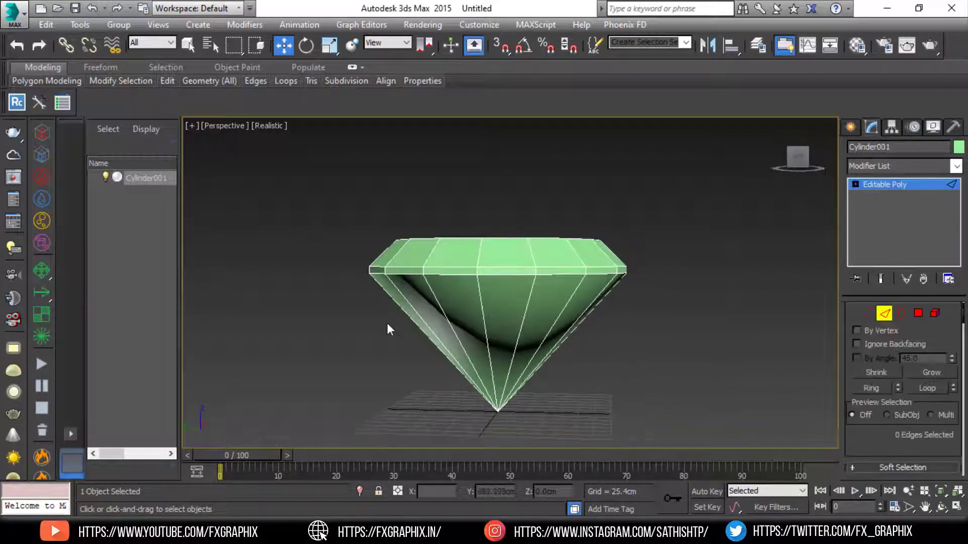
pyautogui.moveTo(607, 332); pyautogui.dragTo(607, 333)
pyautogui.rightClick(486, 303)
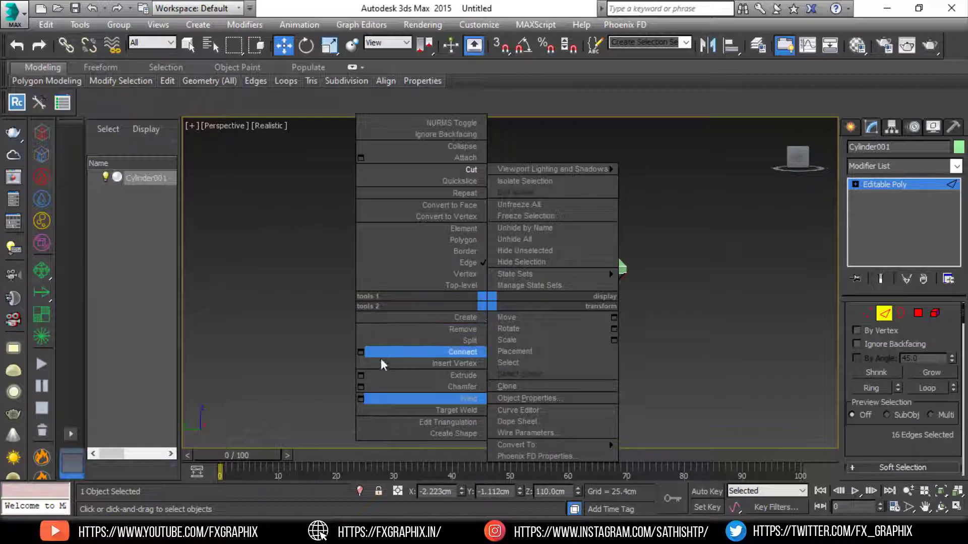
pyautogui.click(361, 353)
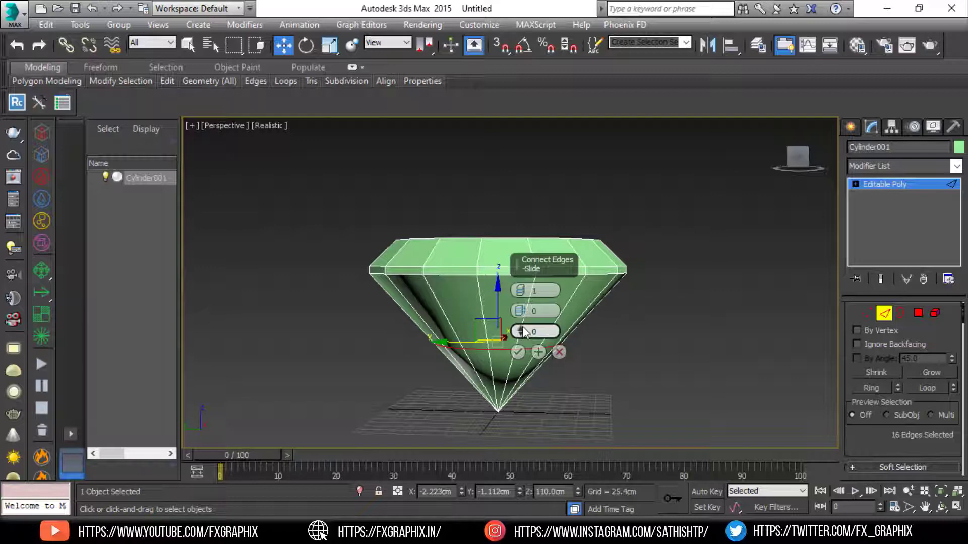
pyautogui.moveTo(522, 315); pyautogui.dragTo(524, 242)
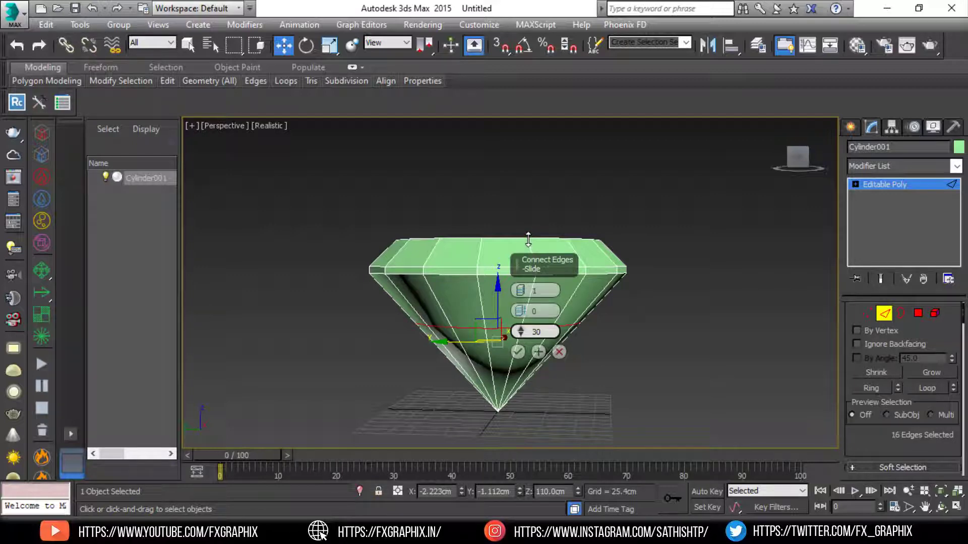
pyautogui.click(517, 352)
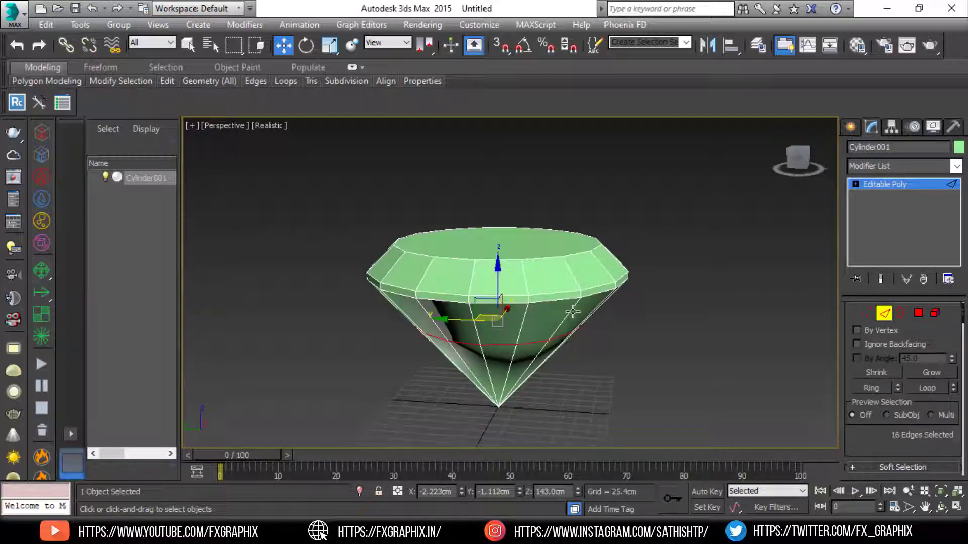
pyautogui.moveTo(518, 351)
pyautogui.keyDown('alt'); pyautogui.mouseDown(button='middle')
pyautogui.moveTo(562, 278)
pyautogui.moveTo(547, 347)
pyautogui.mouseUp(button='middle'); pyautogui.keyUp('alt')
pyautogui.scroll(-5, 549, 335)
pyautogui.scroll(3, 547, 346)
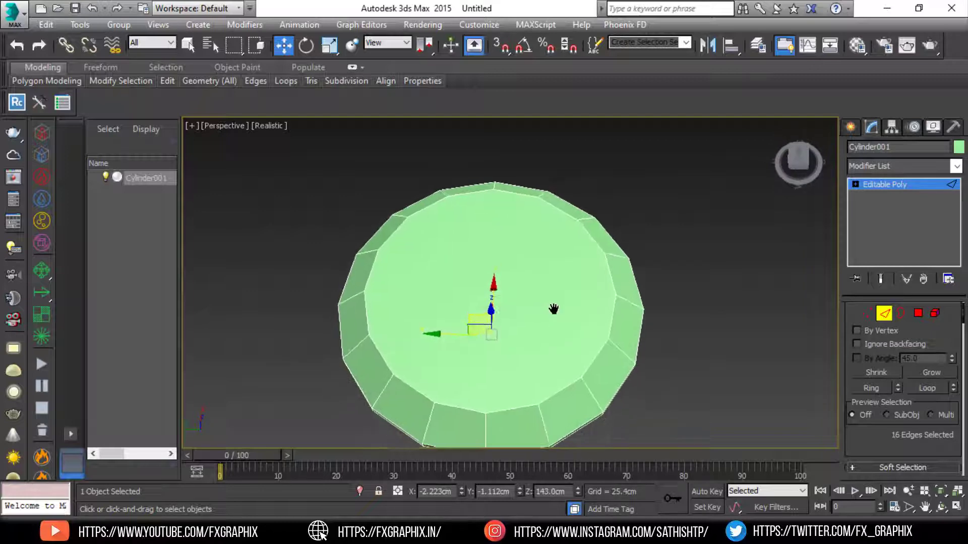
# - In Vertex mode, use Cut to start an edge from a rim vertex across the top face
pyautogui.moveTo(557, 313); pyautogui.dragTo(561, 288, button='middle')
pyautogui.click(867, 314)
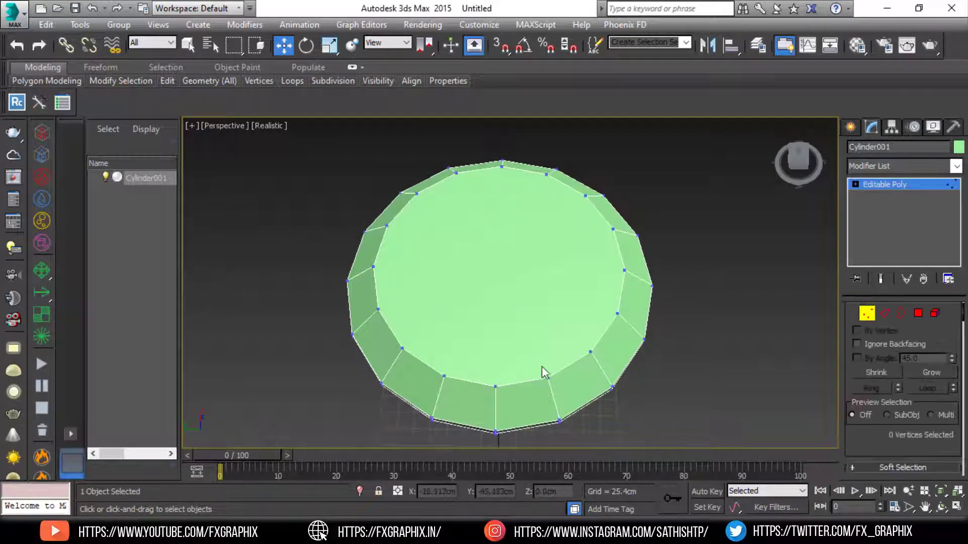
pyautogui.moveTo(544, 373)
pyautogui.keyDown('alt'); pyautogui.mouseDown(button='middle')
pyautogui.moveTo(572, 312)
pyautogui.moveTo(575, 365)
pyautogui.mouseUp(button='middle'); pyautogui.keyUp('alt')
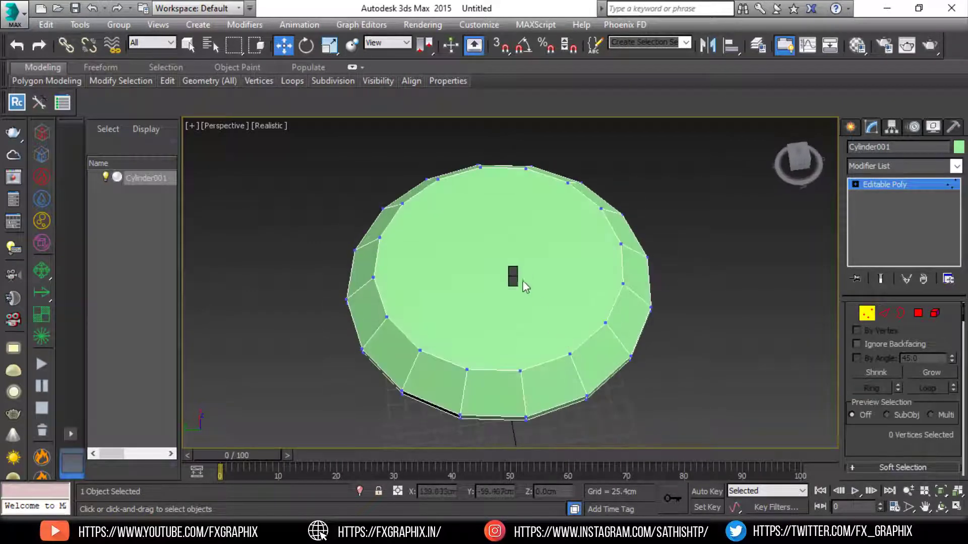
pyautogui.rightClick(523, 280)
pyautogui.click(484, 145)
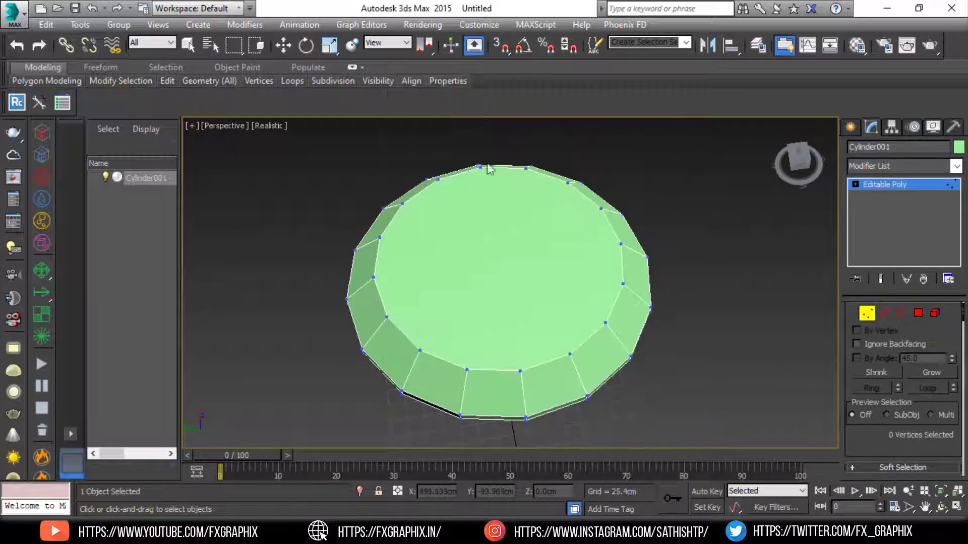
pyautogui.moveTo(474, 194)
pyautogui.keyDown('alt'); pyautogui.mouseDown(button='middle')
pyautogui.moveTo(484, 207)
pyautogui.moveTo(470, 173)
pyautogui.mouseUp(button='middle'); pyautogui.keyUp('alt')
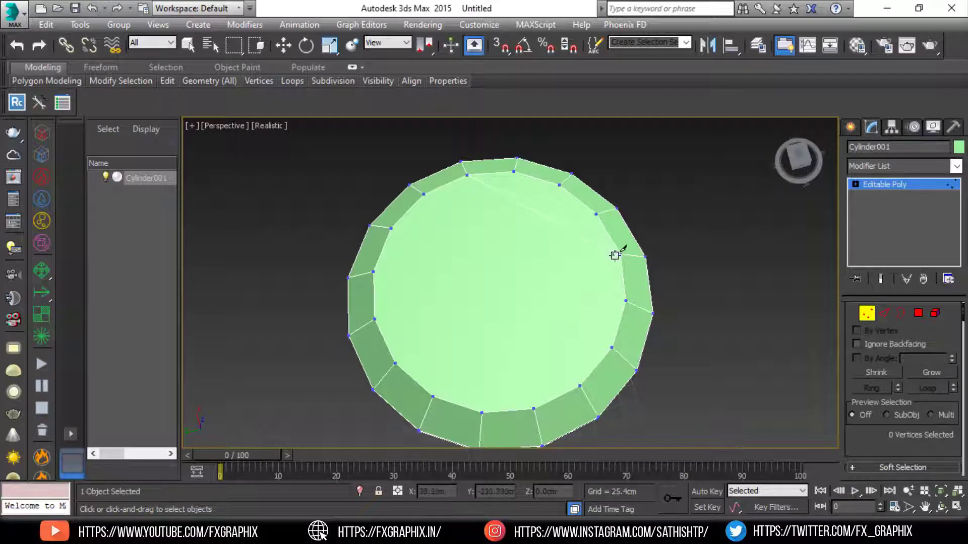
pyautogui.click(620, 254)
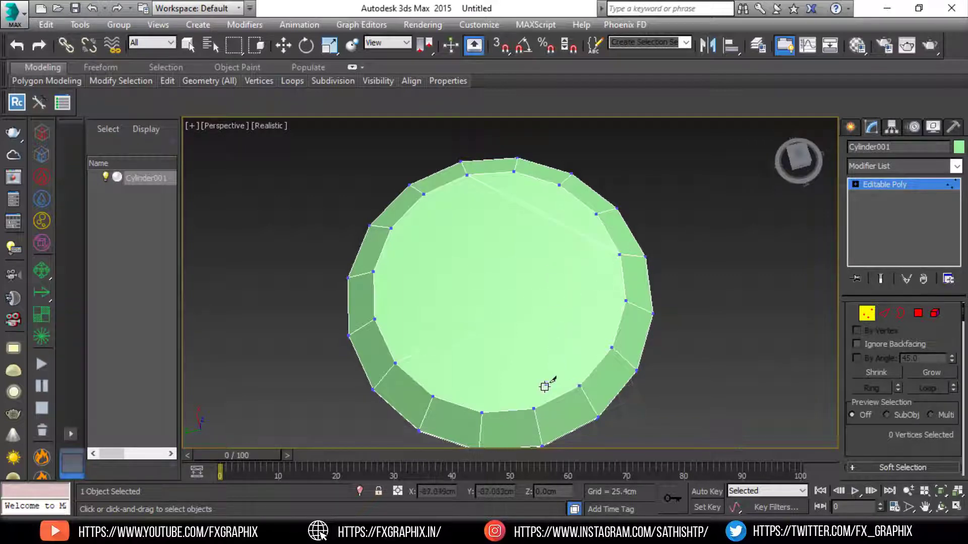
# - Cut rim-to-rim edges across the top face, forming a star of triangular facets
pyautogui.click(532, 410)
pyautogui.click(376, 317)
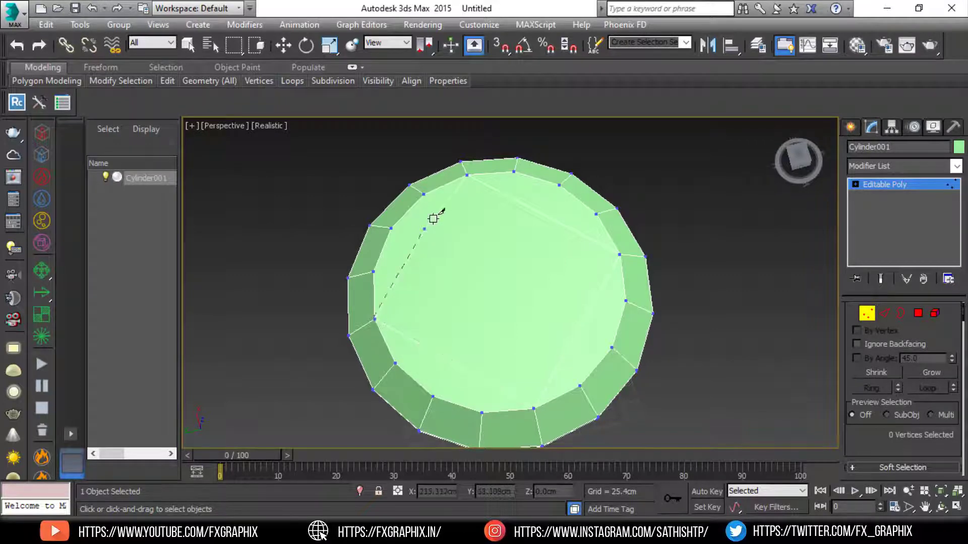
pyautogui.click(468, 177)
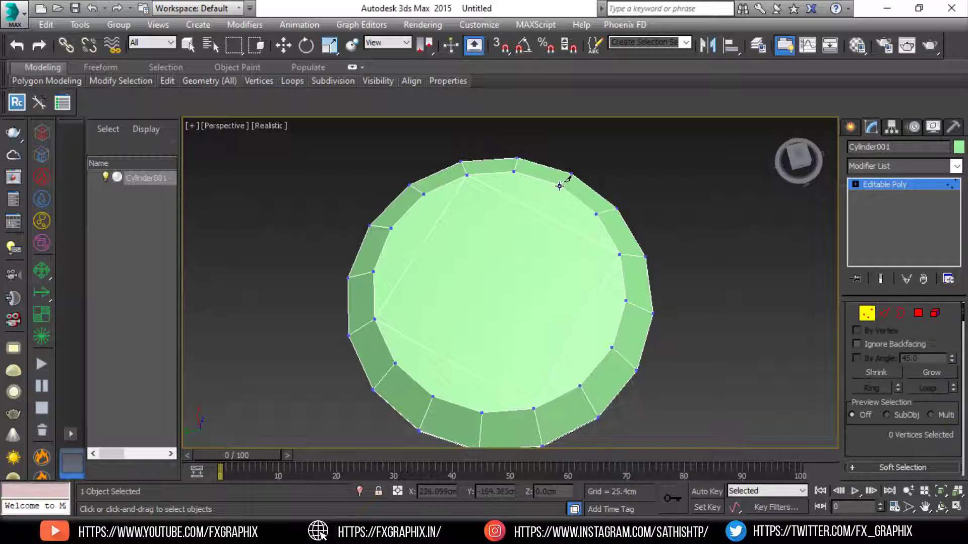
pyautogui.click(611, 347)
pyautogui.click(433, 395)
pyautogui.click(396, 228)
pyautogui.keyDown('alt'); pyautogui.moveTo(521, 253); pyautogui.dragTo(527, 293, button='middle'); pyautogui.keyUp('alt')
pyautogui.scroll(3, 557, 289)
# - Cut diagonal edges from table vertices down to girdle vertices on each side of the crown
pyautogui.scroll(3, 560, 321)
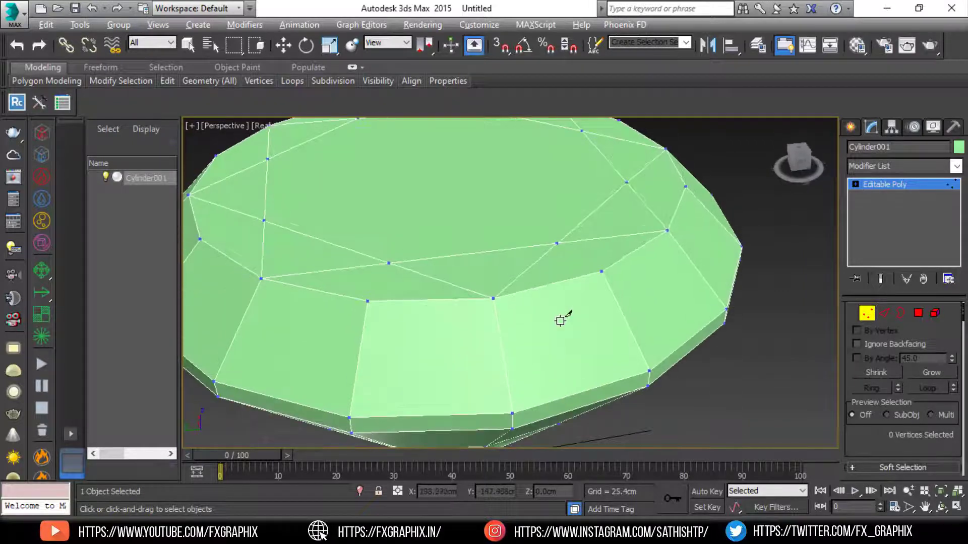
pyautogui.click(495, 300)
pyautogui.click(649, 361)
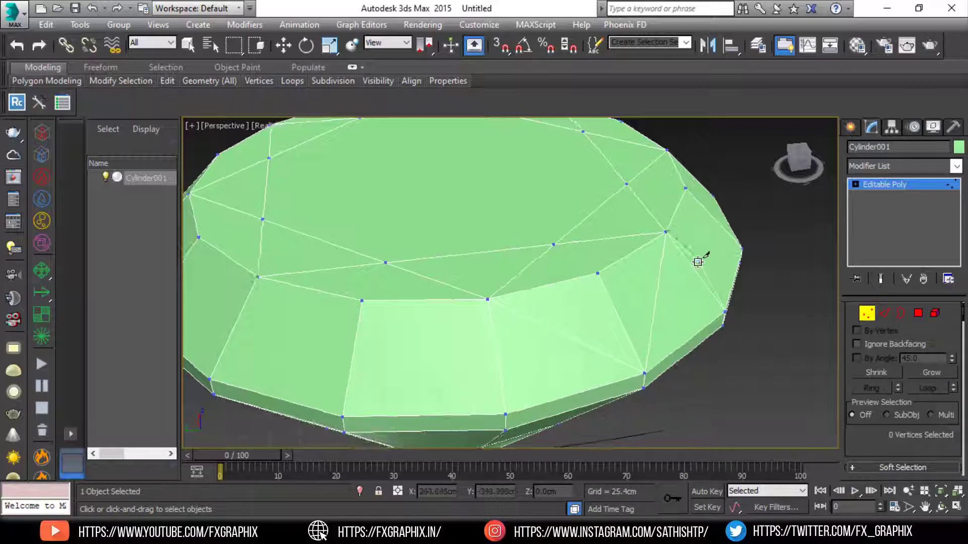
pyautogui.keyDown('alt'); pyautogui.moveTo(699, 259); pyautogui.dragTo(610, 252, button='middle'); pyautogui.keyUp('alt')
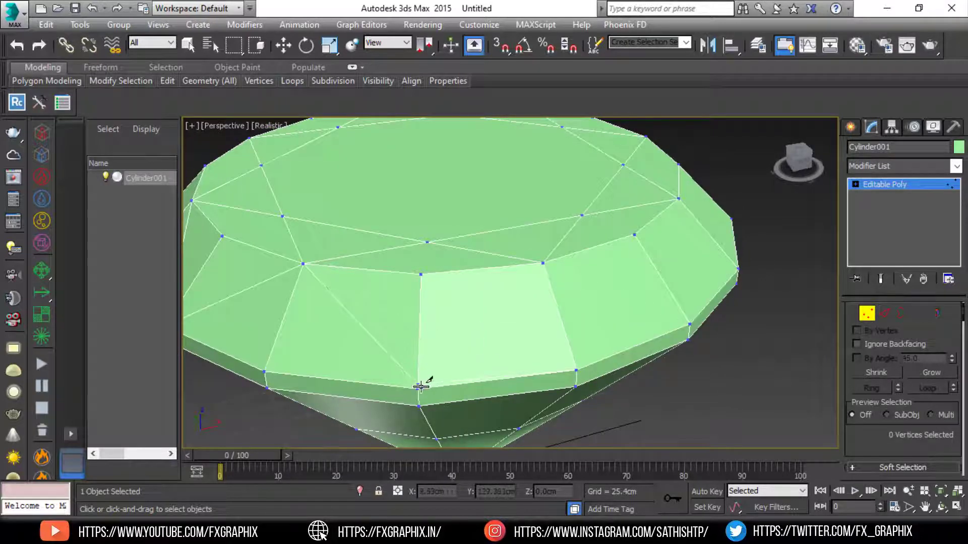
pyautogui.click(538, 265)
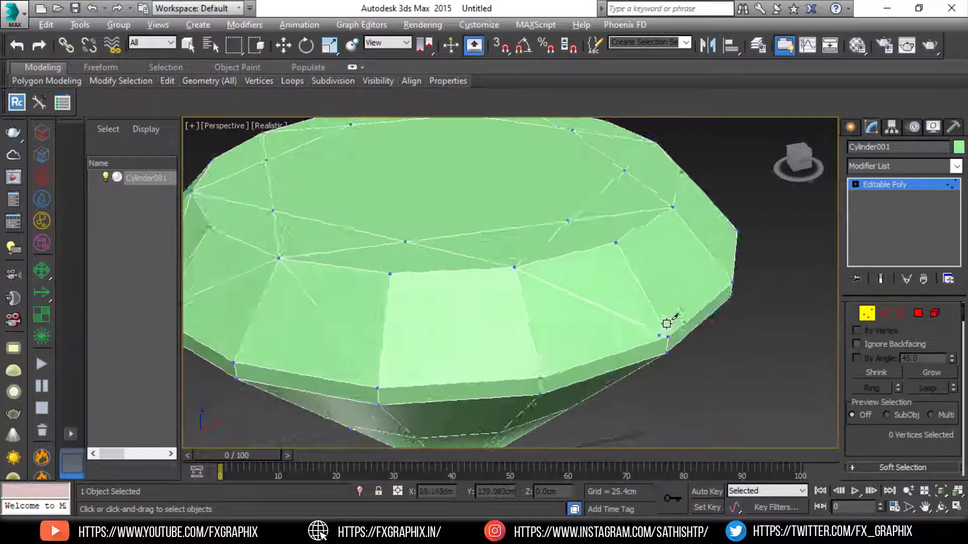
pyautogui.keyDown('alt'); pyautogui.moveTo(670, 320); pyautogui.dragTo(497, 280, button='middle'); pyautogui.keyUp('alt')
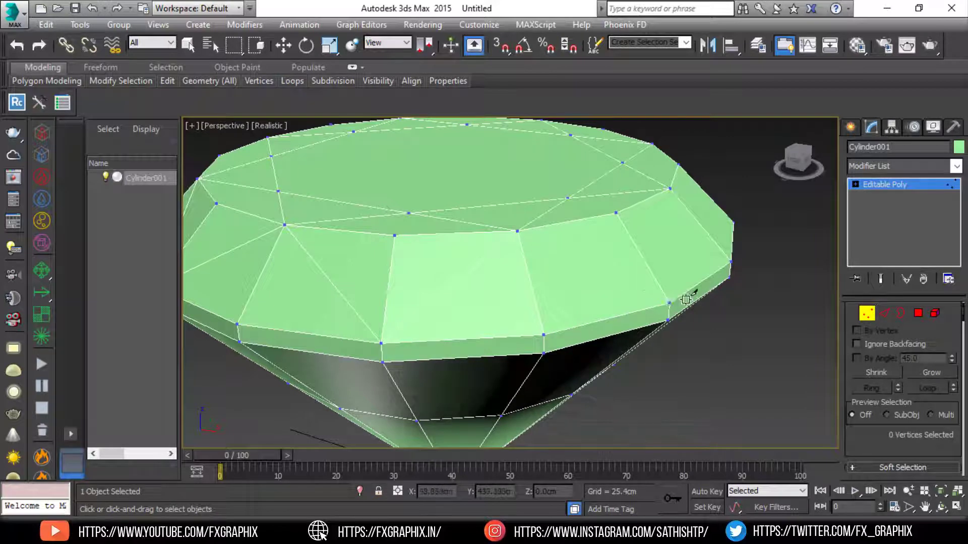
pyautogui.moveTo(686, 299)
pyautogui.keyDown('alt'); pyautogui.mouseDown(button='middle')
pyautogui.moveTo(661, 296)
pyautogui.moveTo(565, 327)
pyautogui.mouseUp(button='middle'); pyautogui.keyUp('alt')
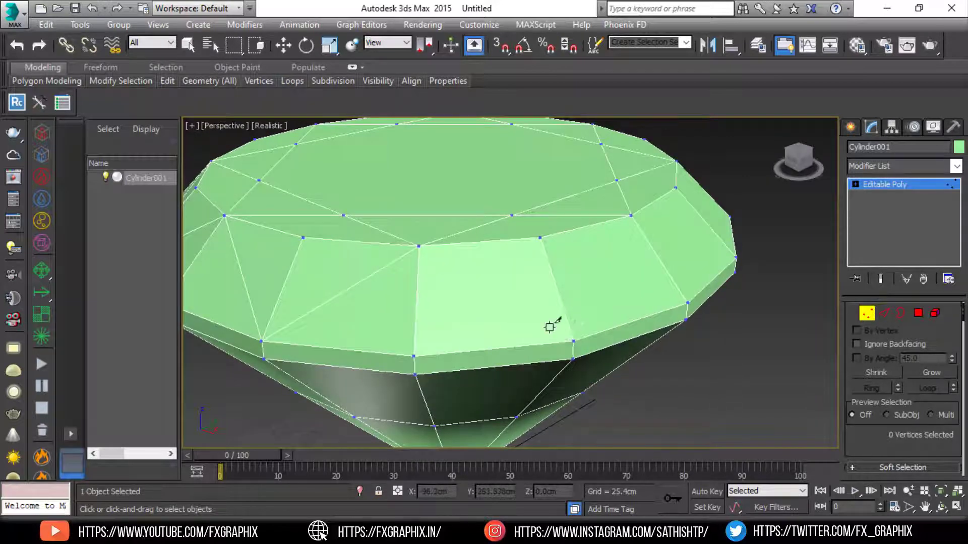
pyautogui.click(419, 246)
pyautogui.keyDown('alt'); pyautogui.moveTo(613, 310); pyautogui.dragTo(533, 302, button='middle'); pyautogui.keyUp('alt')
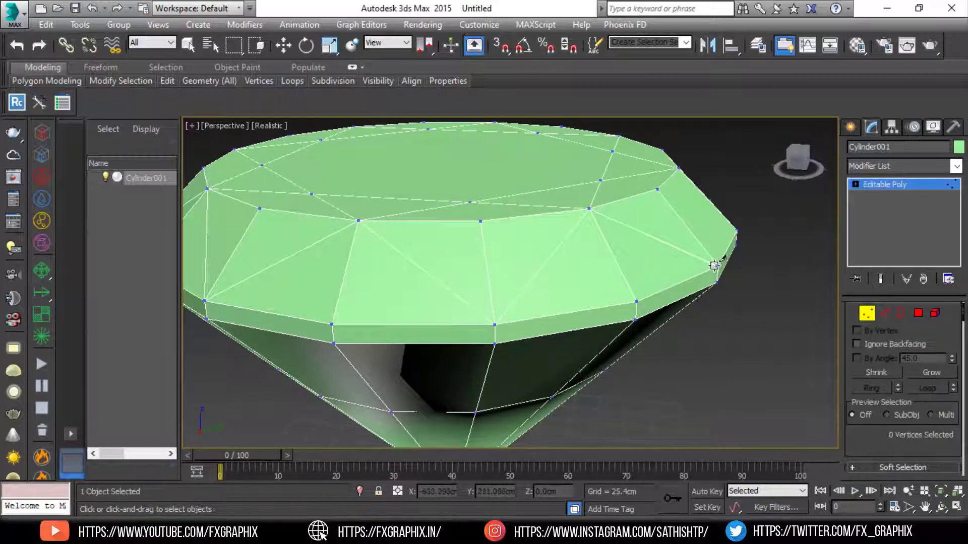
pyautogui.keyDown('alt'); pyautogui.moveTo(714, 266); pyautogui.dragTo(399, 298, button='middle'); pyautogui.keyUp('alt')
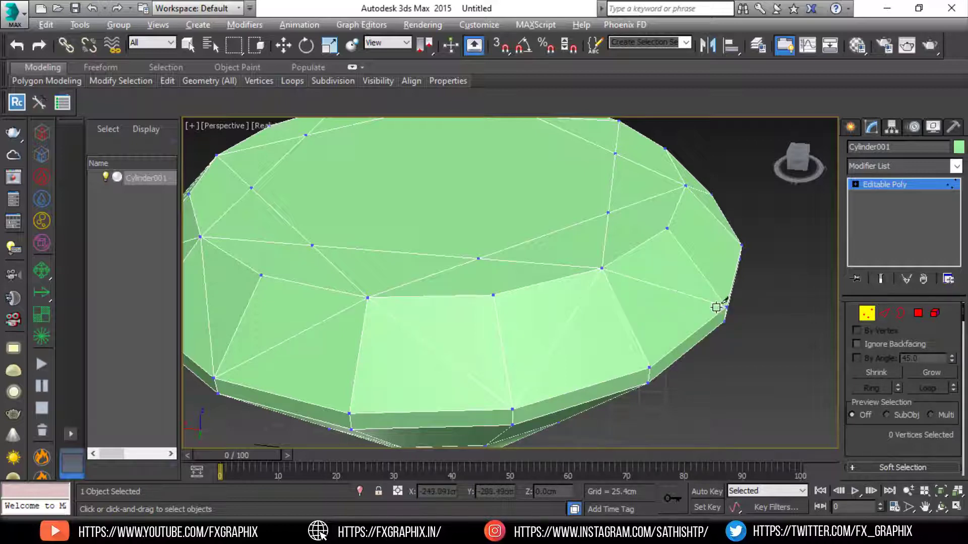
pyautogui.keyDown('alt'); pyautogui.moveTo(716, 307); pyautogui.dragTo(551, 274, button='middle'); pyautogui.keyUp('alt')
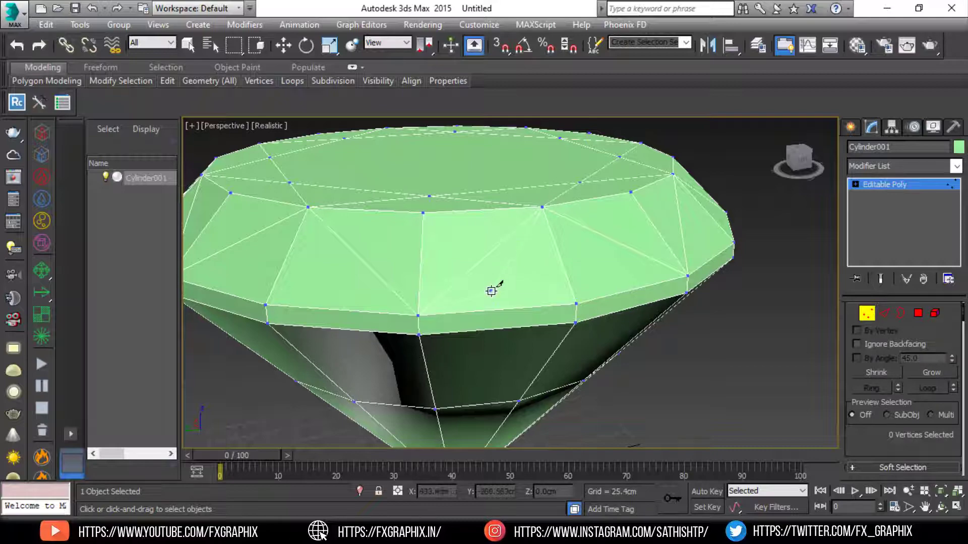
pyautogui.moveTo(504, 315)
pyautogui.keyDown('alt'); pyautogui.mouseDown(button='middle')
pyautogui.moveTo(540, 372)
pyautogui.moveTo(573, 319)
pyautogui.moveTo(583, 313)
pyautogui.moveTo(593, 328)
pyautogui.mouseUp(button='middle'); pyautogui.keyUp('alt')
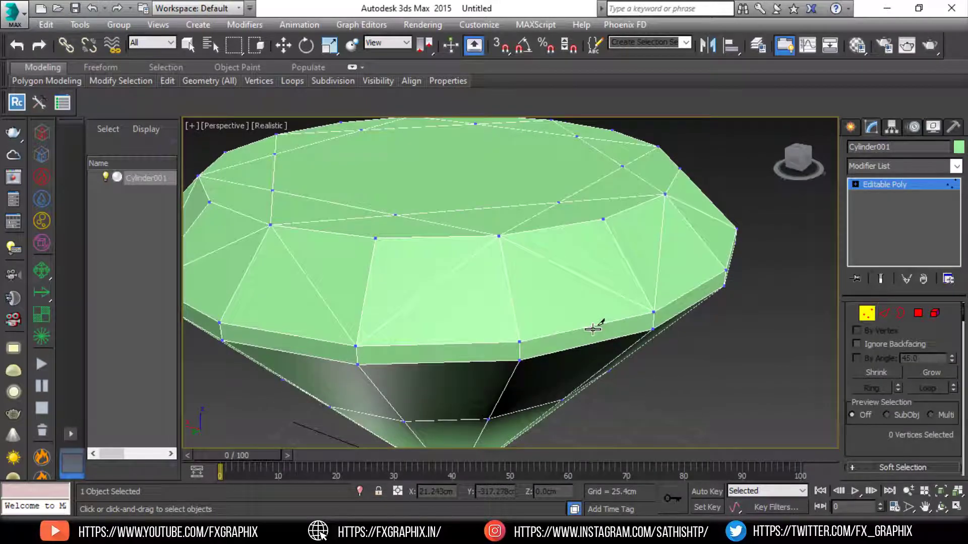
pyautogui.scroll(-2, 584, 312)
pyautogui.scroll(-4, 578, 300)
pyautogui.scroll(-1, 577, 297)
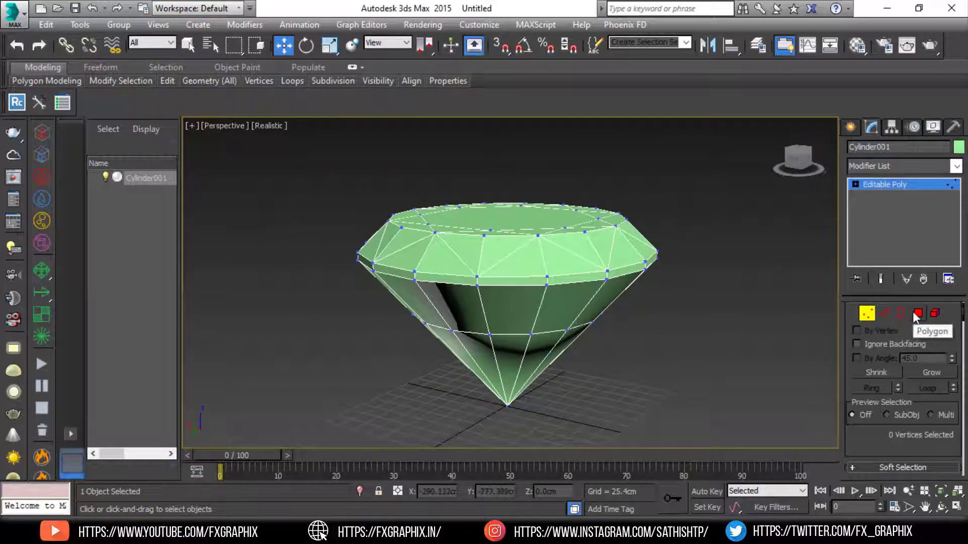
# - Select eight alternating vertices around the gem's crown
pyautogui.keyDown('alt'); pyautogui.moveTo(551, 242); pyautogui.dragTo(534, 262, button='middle'); pyautogui.keyUp('alt')
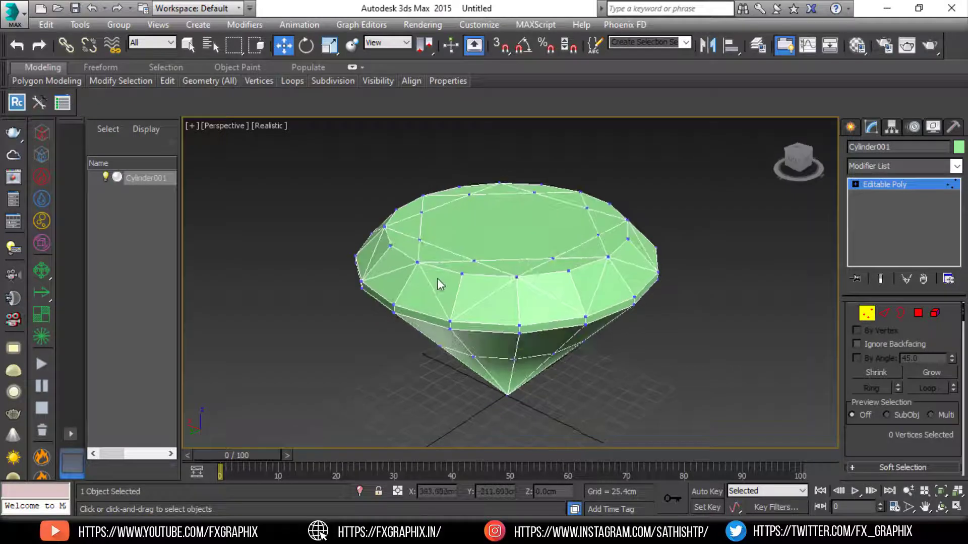
pyautogui.scroll(4, 473, 273)
pyautogui.click(493, 269)
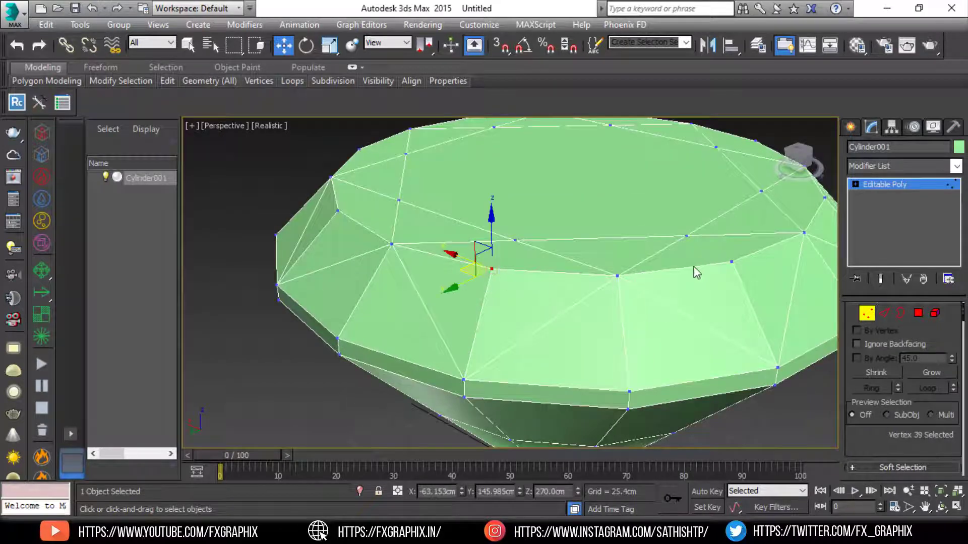
pyautogui.keyDown('ctrl'); pyautogui.click(731, 262); pyautogui.keyUp('ctrl')
pyautogui.scroll(-2, 731, 267)
pyautogui.scroll(-1, 711, 270)
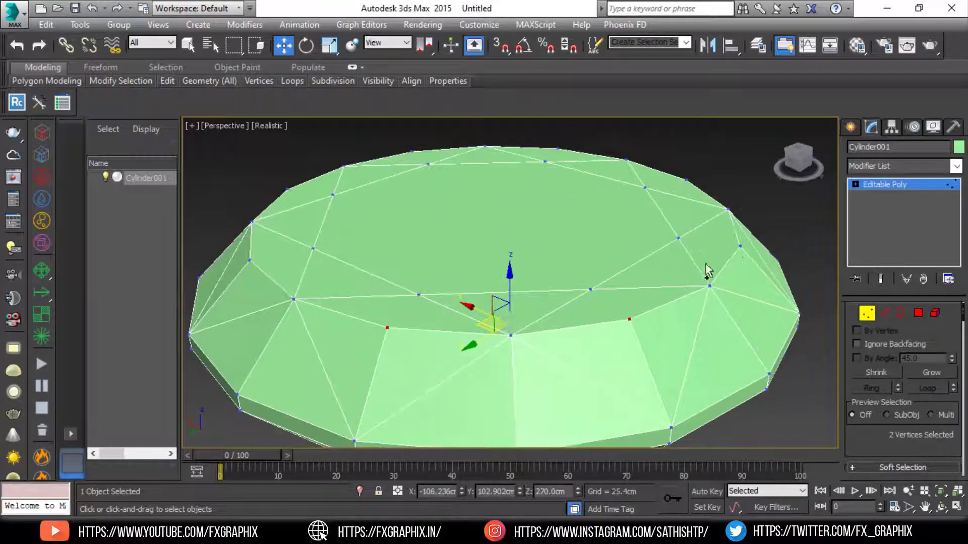
pyautogui.keyDown('ctrl'); pyautogui.click(739, 247); pyautogui.keyUp('ctrl')
pyautogui.keyDown('ctrl'); pyautogui.click(688, 180); pyautogui.keyUp('ctrl')
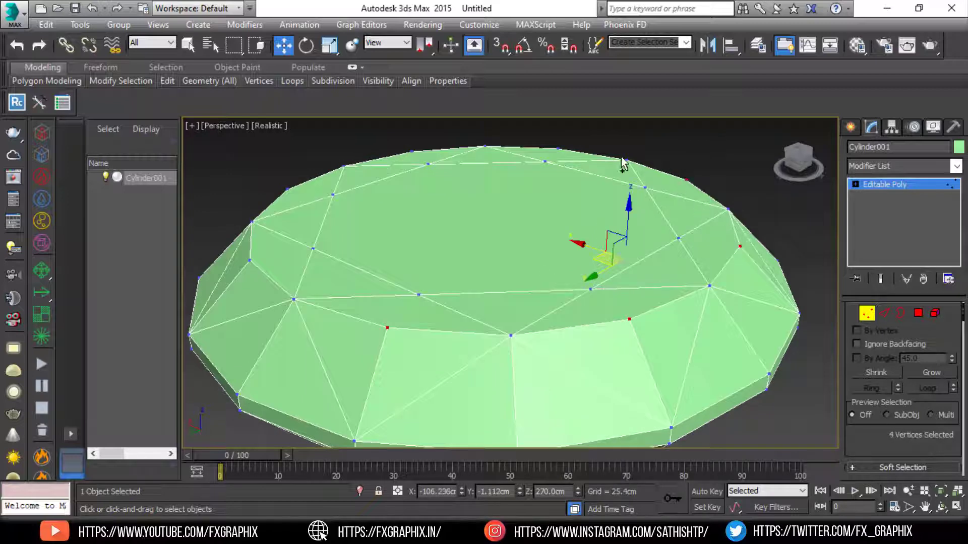
pyautogui.keyDown('ctrl'); pyautogui.click(558, 149); pyautogui.keyUp('ctrl')
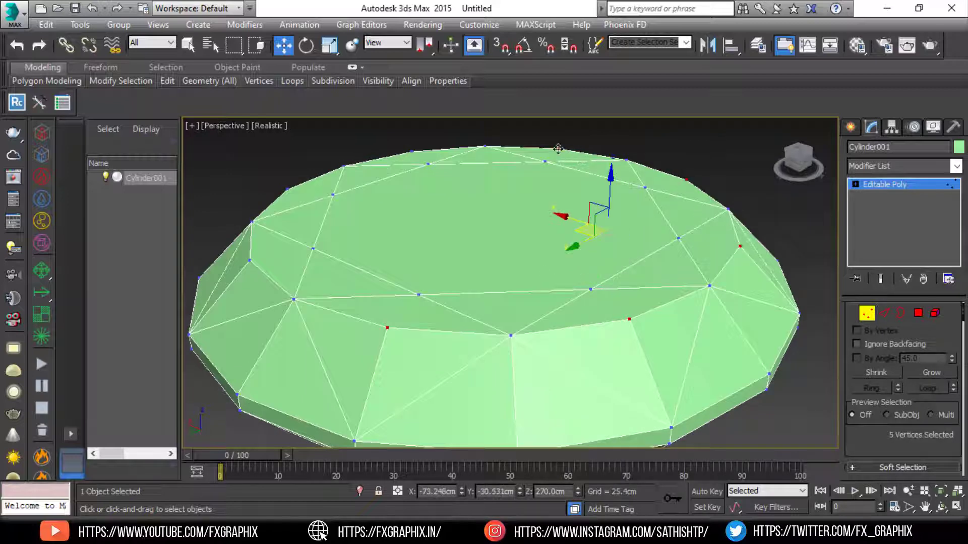
pyautogui.keyDown('ctrl'); pyautogui.click(413, 151); pyautogui.keyUp('ctrl')
pyautogui.keyDown('ctrl'); pyautogui.click(286, 190); pyautogui.keyUp('ctrl')
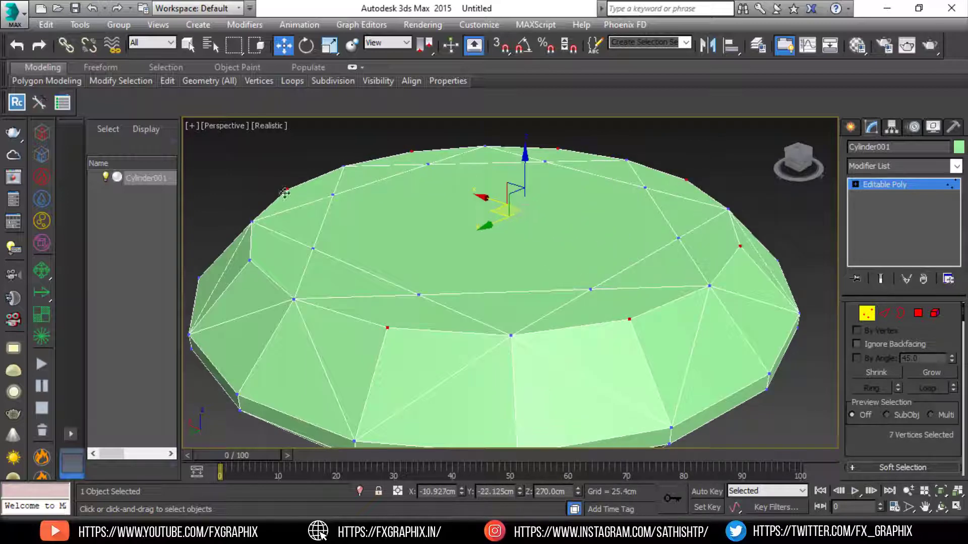
pyautogui.keyDown('ctrl'); pyautogui.click(251, 259); pyautogui.keyUp('ctrl')
# - Delete the eight selected crown vertices, opening holes in the top
pyautogui.keyDown('alt'); pyautogui.moveTo(507, 244); pyautogui.dragTo(601, 270, button='middle'); pyautogui.keyUp('alt')
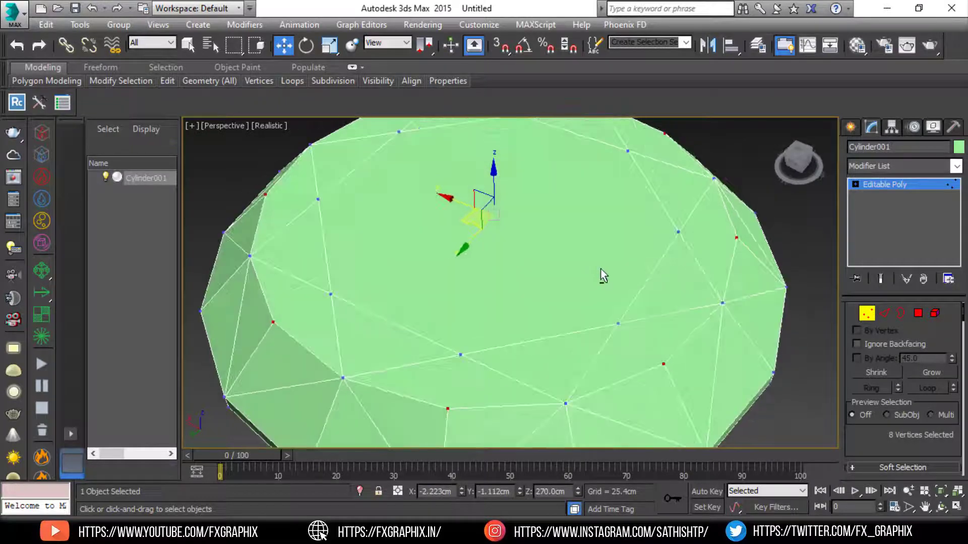
pyautogui.scroll(-3, 593, 258)
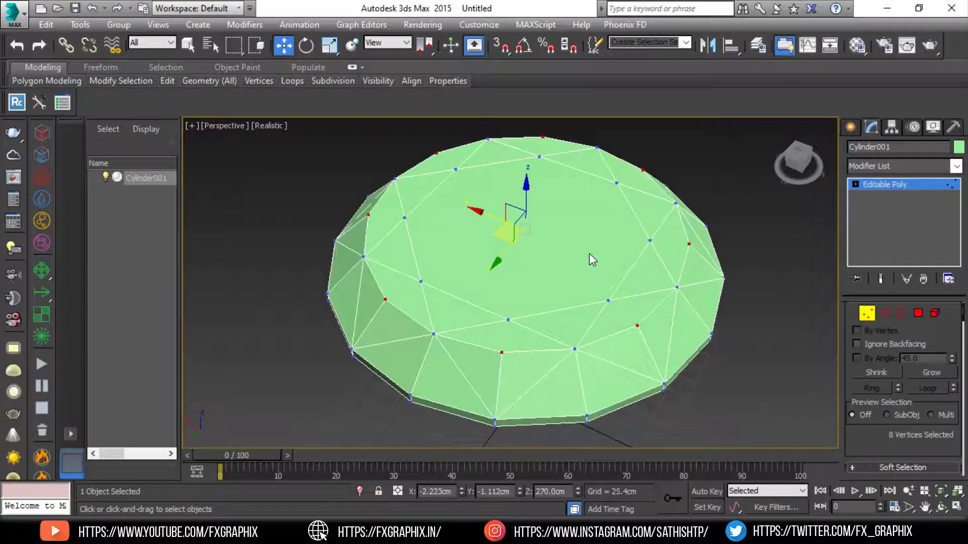
pyautogui.press('Delete')
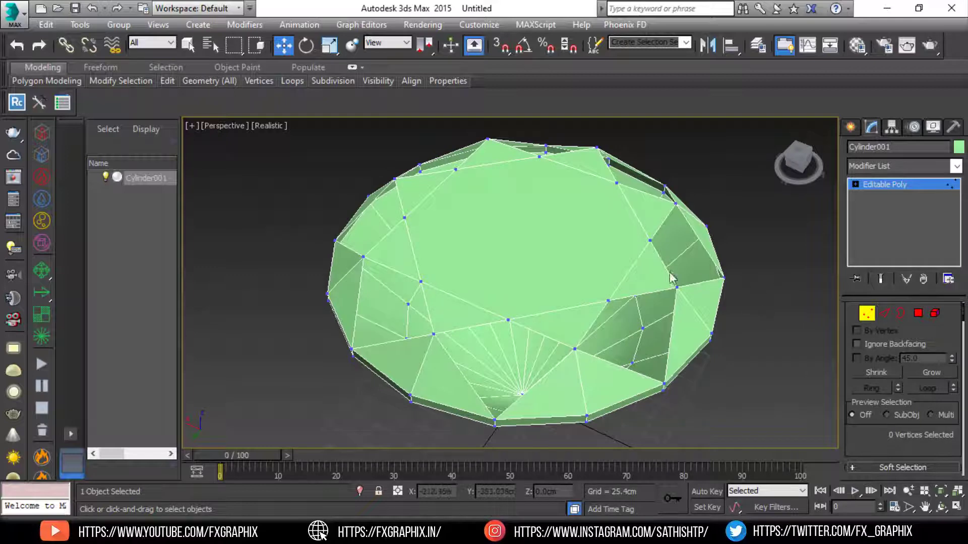
pyautogui.moveTo(672, 277)
pyautogui.keyDown('alt'); pyautogui.mouseDown(button='middle')
pyautogui.moveTo(622, 271)
pyautogui.moveTo(622, 217)
pyautogui.moveTo(466, 207)
pyautogui.mouseUp(button='middle'); pyautogui.keyUp('alt')
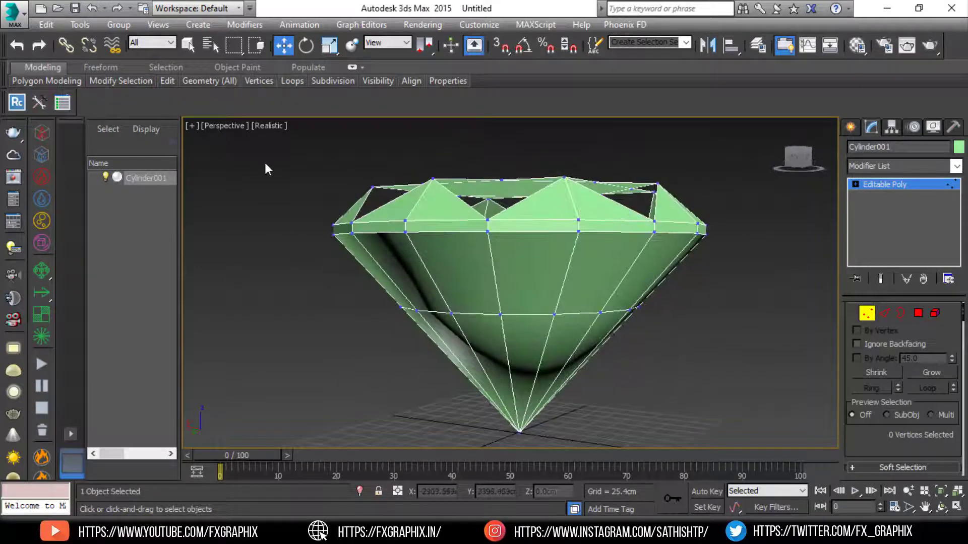
# - Weld the crown vertices with a raised threshold, merging 50 selected vertices into 48
pyautogui.moveTo(763, 256); pyautogui.dragTo(761, 247)
pyautogui.keyDown('alt'); pyautogui.moveTo(636, 238); pyautogui.dragTo(564, 279, button='middle'); pyautogui.keyUp('alt')
pyautogui.rightClick(558, 273)
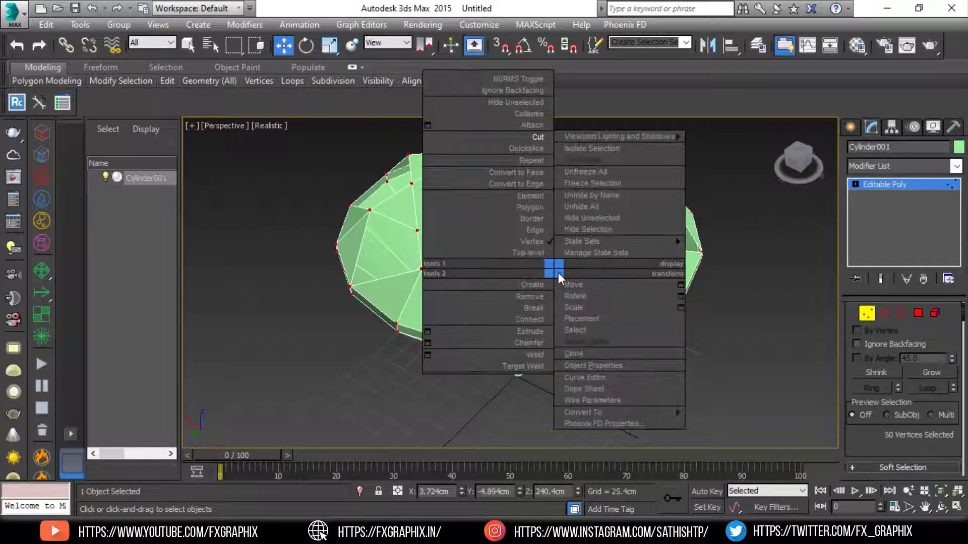
pyautogui.click(428, 354)
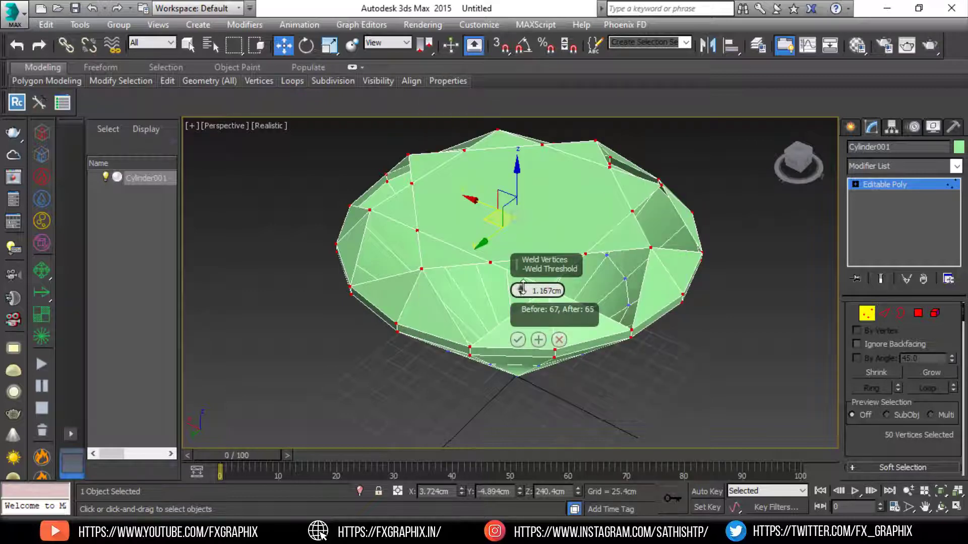
pyautogui.moveTo(524, 276); pyautogui.dragTo(525, 275)
pyautogui.click(517, 340)
pyautogui.moveTo(522, 344)
pyautogui.keyDown('alt'); pyautogui.mouseDown(button='middle')
pyautogui.moveTo(607, 209)
pyautogui.moveTo(596, 280)
pyautogui.mouseUp(button='middle'); pyautogui.keyUp('alt')
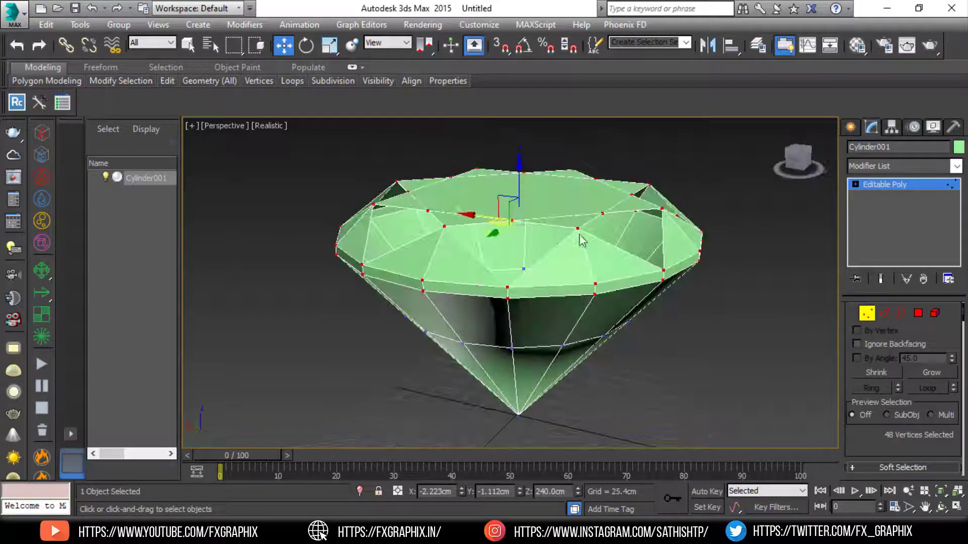
pyautogui.scroll(3, 579, 233)
pyautogui.scroll(2, 579, 234)
pyautogui.moveTo(571, 235)
pyautogui.keyDown('alt'); pyautogui.mouseDown(button='middle')
pyautogui.moveTo(493, 255)
pyautogui.moveTo(568, 256)
pyautogui.mouseUp(button='middle'); pyautogui.keyUp('alt')
pyautogui.scroll(3, 529, 268)
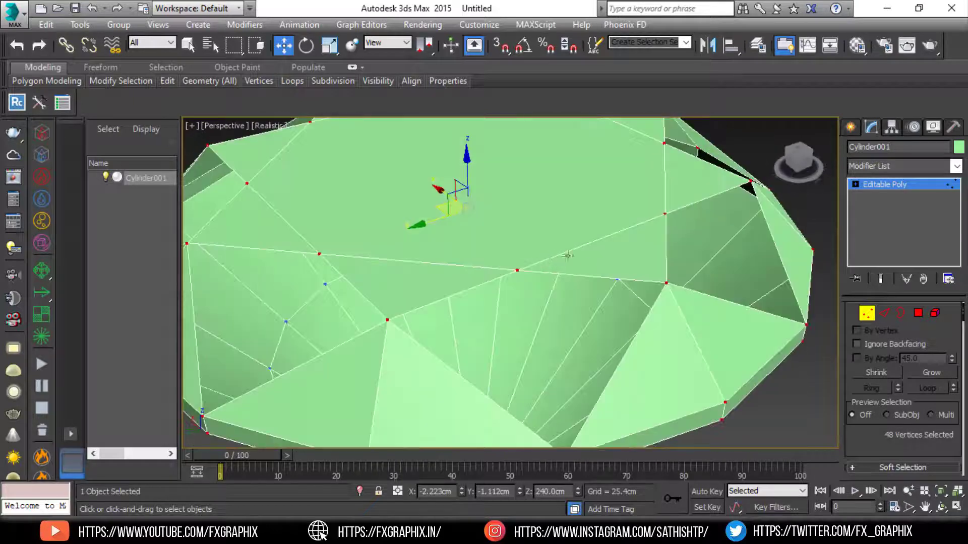
# - Select the open border edges around the crown holes and cap them
pyautogui.click(896, 315)
pyautogui.scroll(-3, 555, 282)
pyautogui.keyDown('alt'); pyautogui.moveTo(555, 282); pyautogui.dragTo(658, 297, button='middle'); pyautogui.keyUp('alt')
pyautogui.scroll(-2, 577, 263)
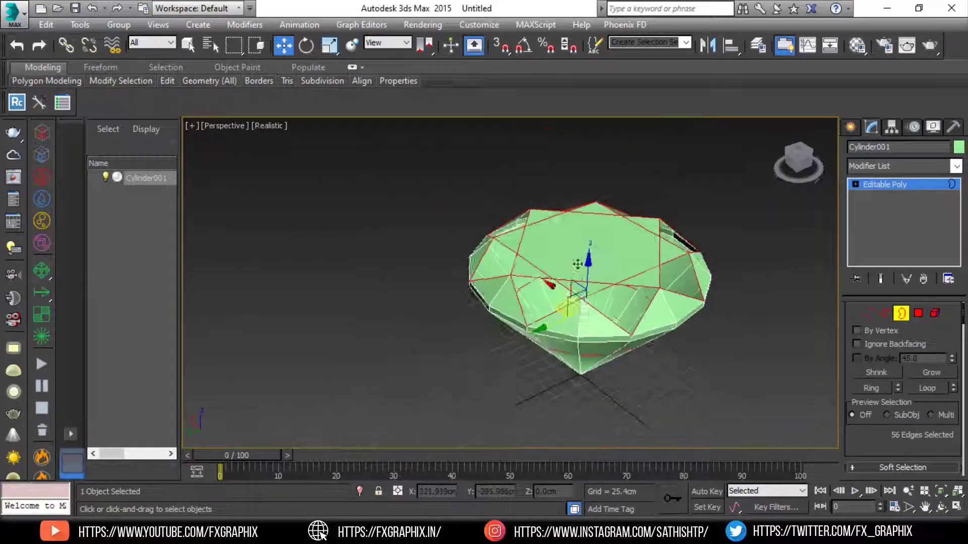
pyautogui.keyDown('alt'); pyautogui.moveTo(578, 262); pyautogui.dragTo(582, 217, button='middle'); pyautogui.keyUp('alt')
pyautogui.moveTo(735, 286); pyautogui.dragTo(736, 285)
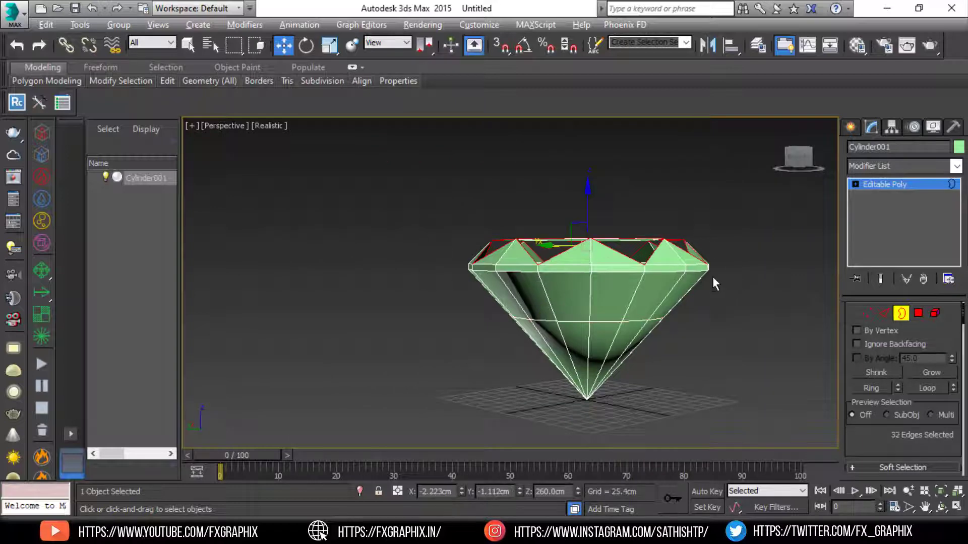
pyautogui.moveTo(712, 276)
pyautogui.keyDown('alt'); pyautogui.mouseDown(button='middle')
pyautogui.moveTo(703, 316)
pyautogui.moveTo(663, 297)
pyautogui.mouseUp(button='middle'); pyautogui.keyUp('alt')
pyautogui.scroll(3, 667, 289)
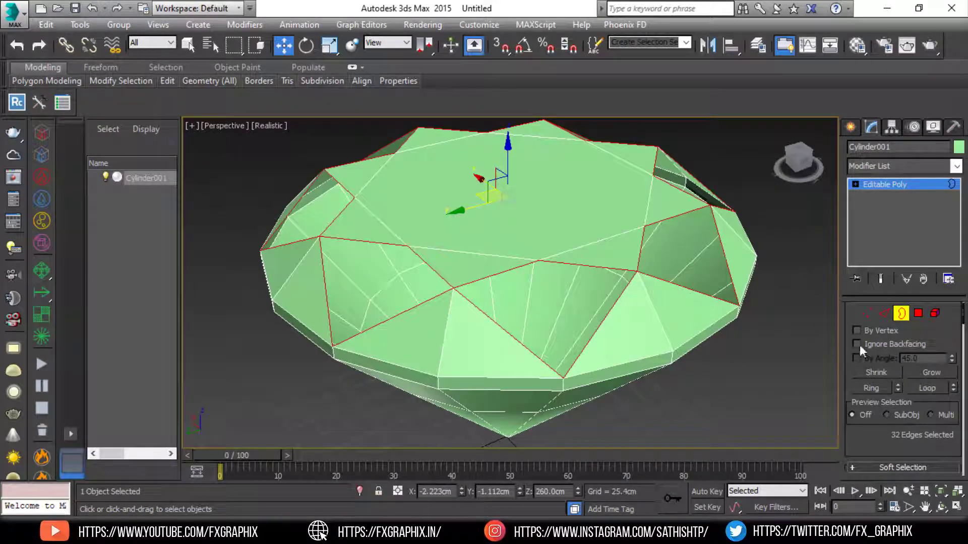
pyautogui.scroll(-2, 888, 441)
pyautogui.scroll(-2, 902, 418)
pyautogui.scroll(-1, 927, 403)
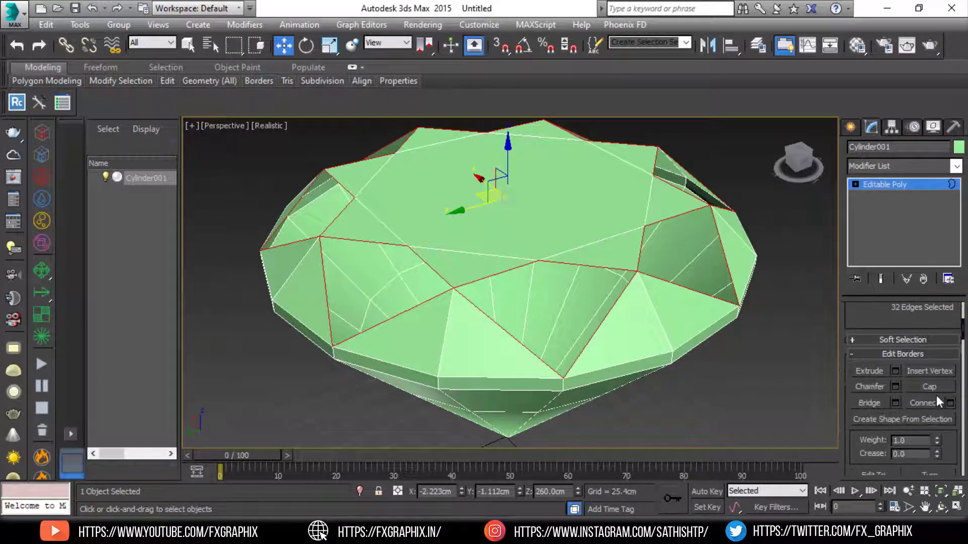
pyautogui.click(936, 385)
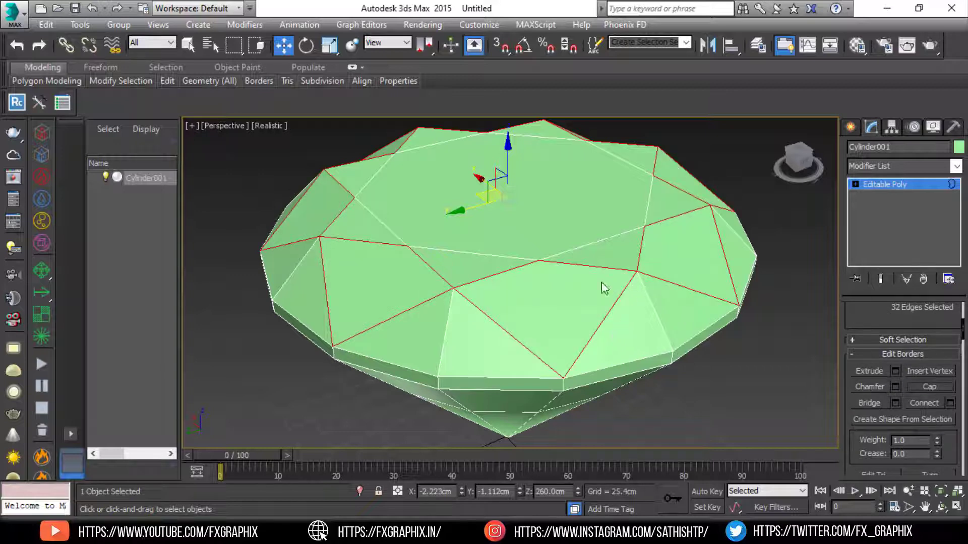
pyautogui.moveTo(578, 305)
pyautogui.keyDown('alt'); pyautogui.mouseDown(button='middle')
pyautogui.moveTo(573, 280)
pyautogui.moveTo(574, 297)
pyautogui.mouseUp(button='middle'); pyautogui.keyUp('alt')
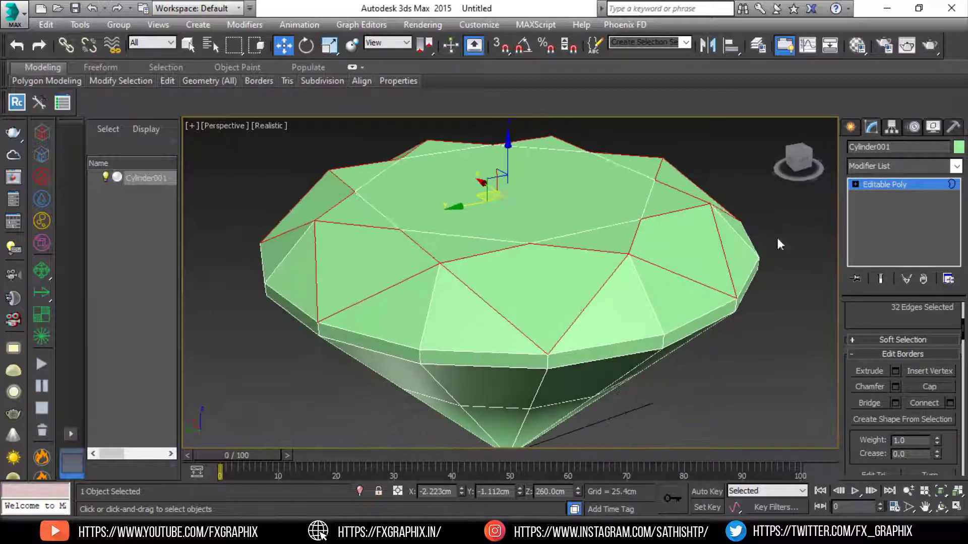
# - Return to vertex editing and activate the Cut tool from the quad menu
pyautogui.click(897, 185)
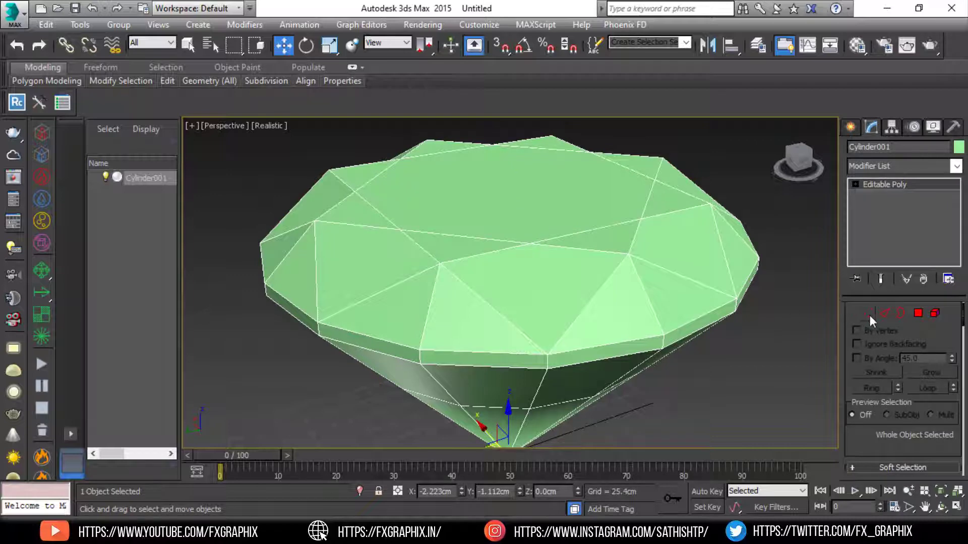
pyautogui.click(870, 314)
pyautogui.keyDown('alt'); pyautogui.moveTo(633, 307); pyautogui.dragTo(598, 302, button='middle'); pyautogui.keyUp('alt')
pyautogui.scroll(3, 580, 277)
pyautogui.rightClick(567, 250)
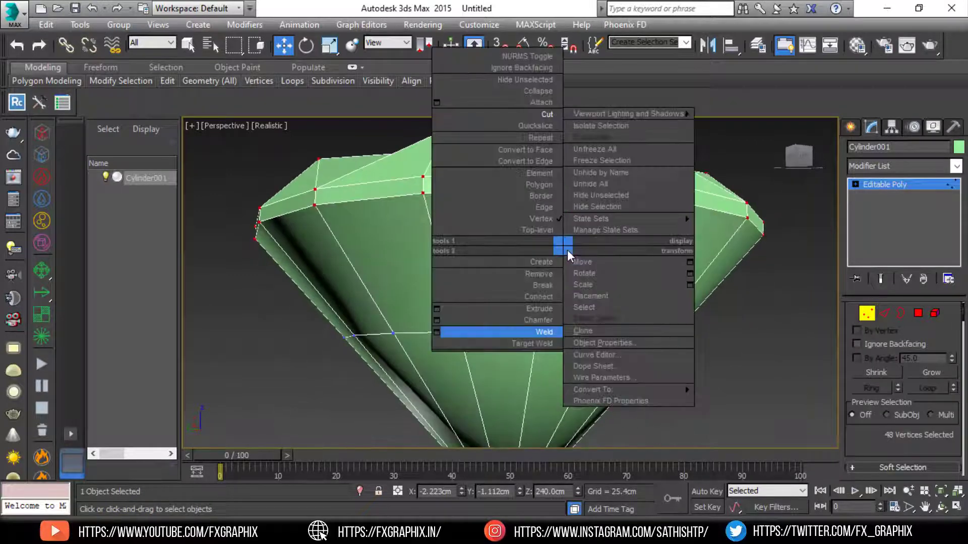
pyautogui.click(545, 114)
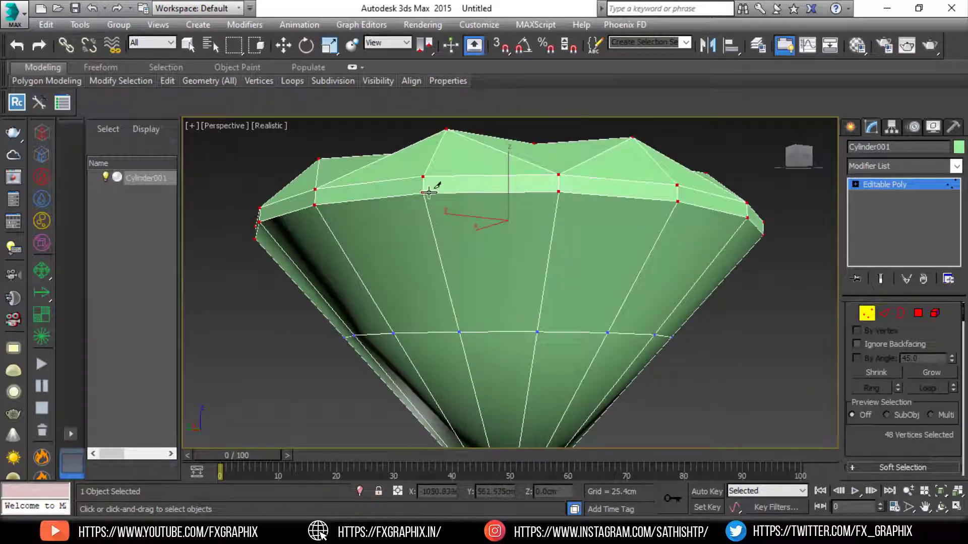
# - Cut the first diagonal facet edges from girdle vertices down to mid-ring pavilion vertices
pyautogui.keyDown('alt'); pyautogui.moveTo(425, 198); pyautogui.dragTo(455, 243, button='middle'); pyautogui.keyUp('alt')
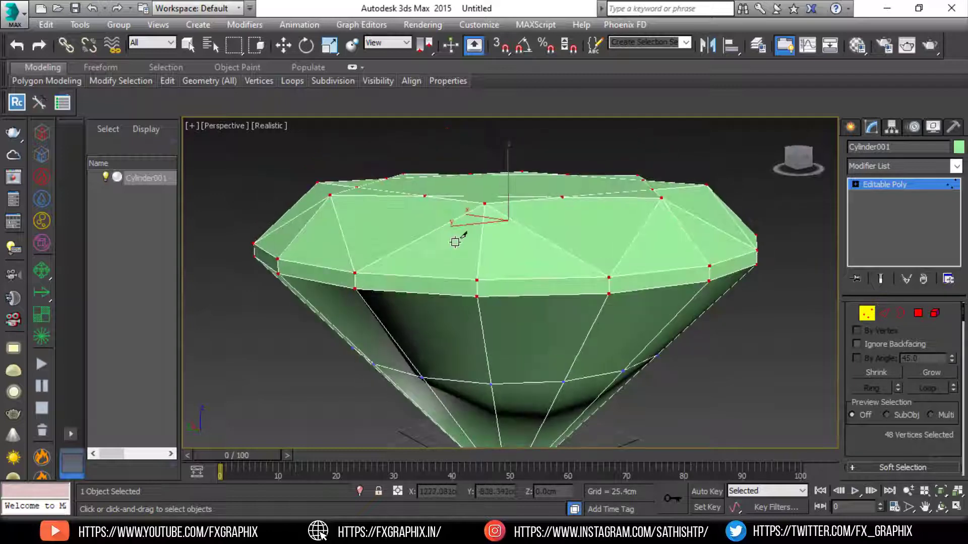
pyautogui.moveTo(483, 296); pyautogui.dragTo(476, 252, button='middle')
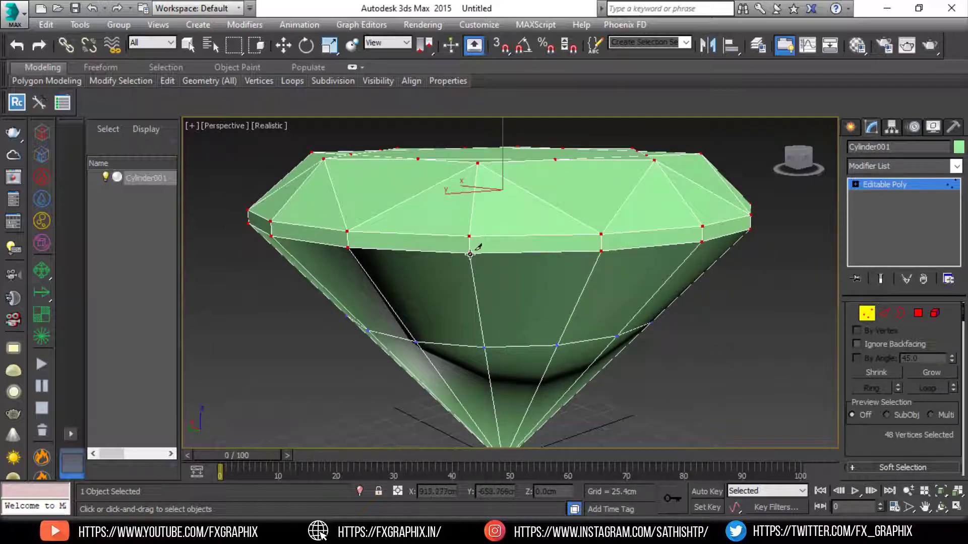
pyautogui.click(469, 253)
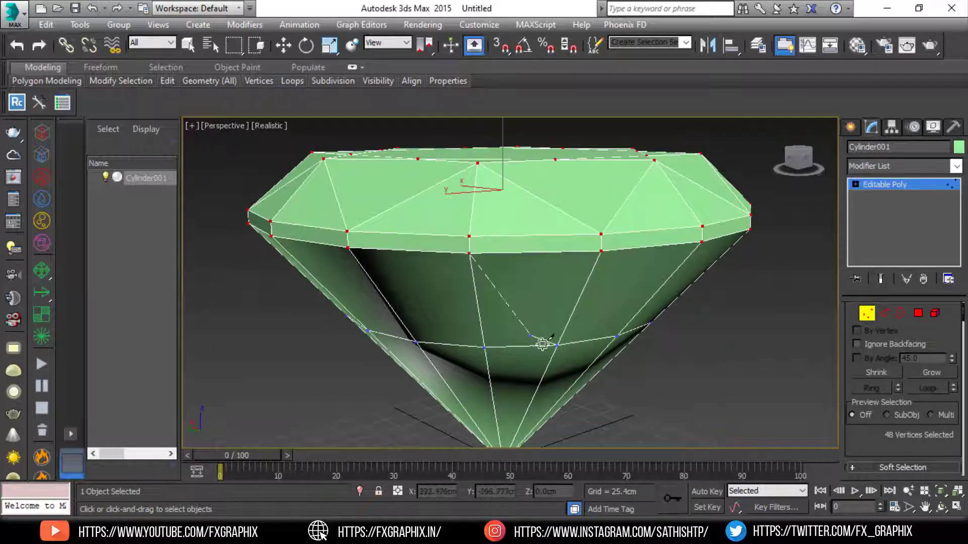
pyautogui.click(554, 346)
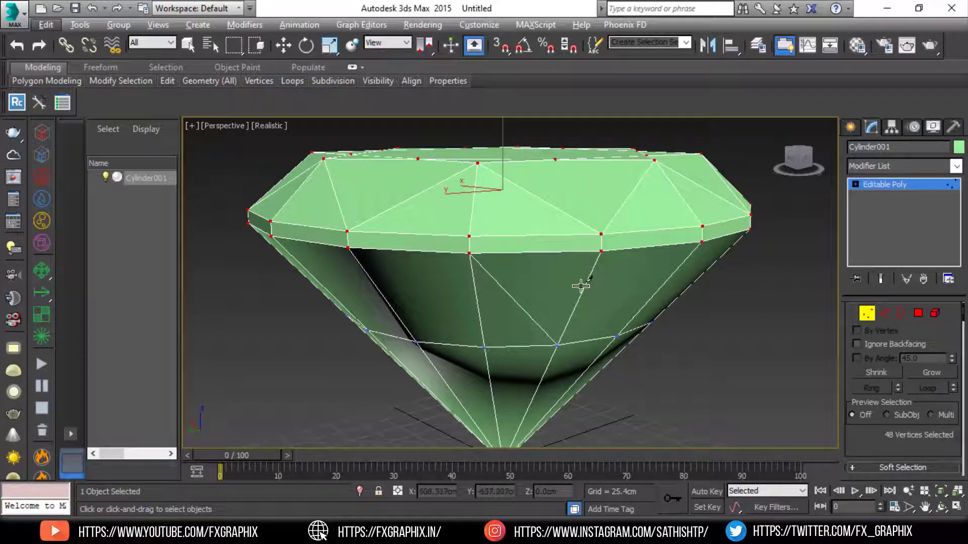
pyautogui.moveTo(581, 286)
pyautogui.keyDown('alt'); pyautogui.mouseDown(button='middle')
pyautogui.moveTo(519, 234)
pyautogui.moveTo(492, 238)
pyautogui.mouseUp(button='middle'); pyautogui.keyUp('alt')
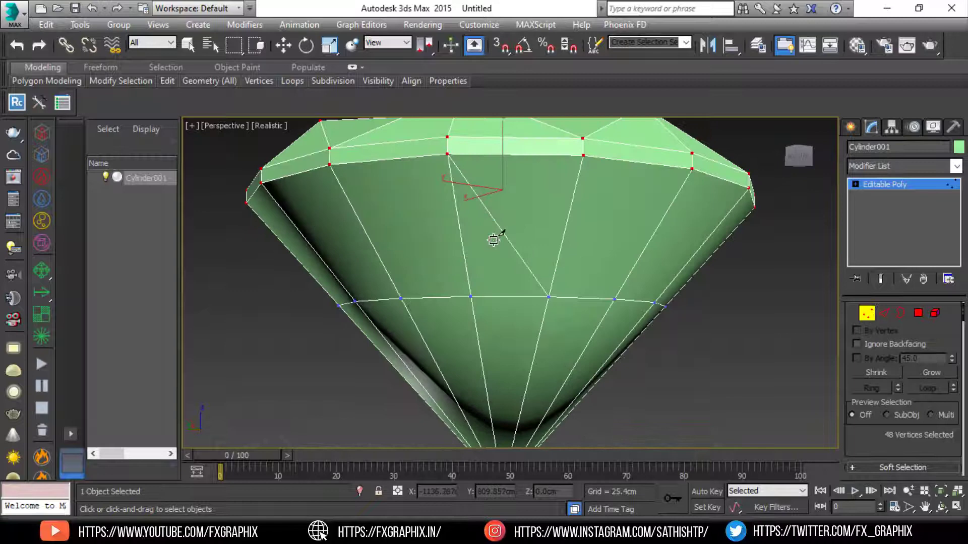
pyautogui.click(691, 169)
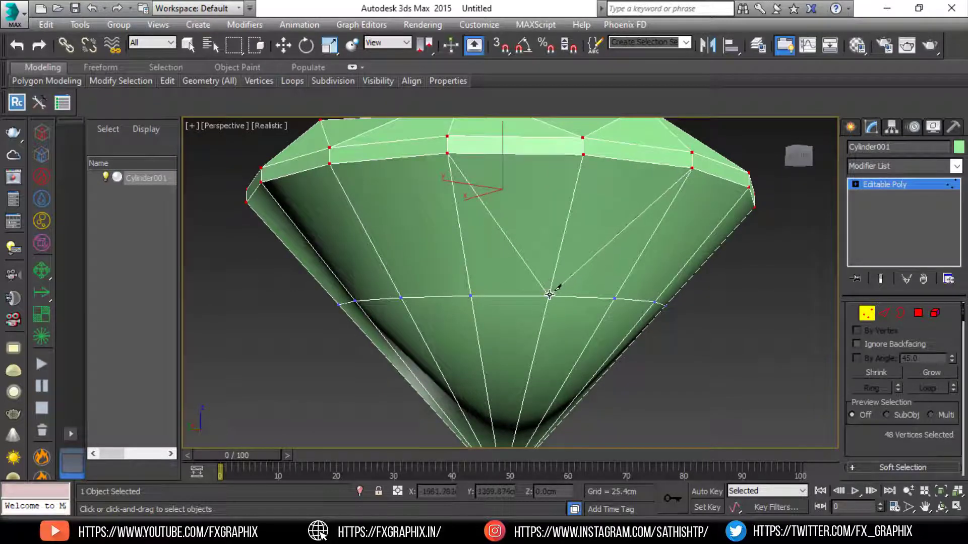
pyautogui.click(447, 153)
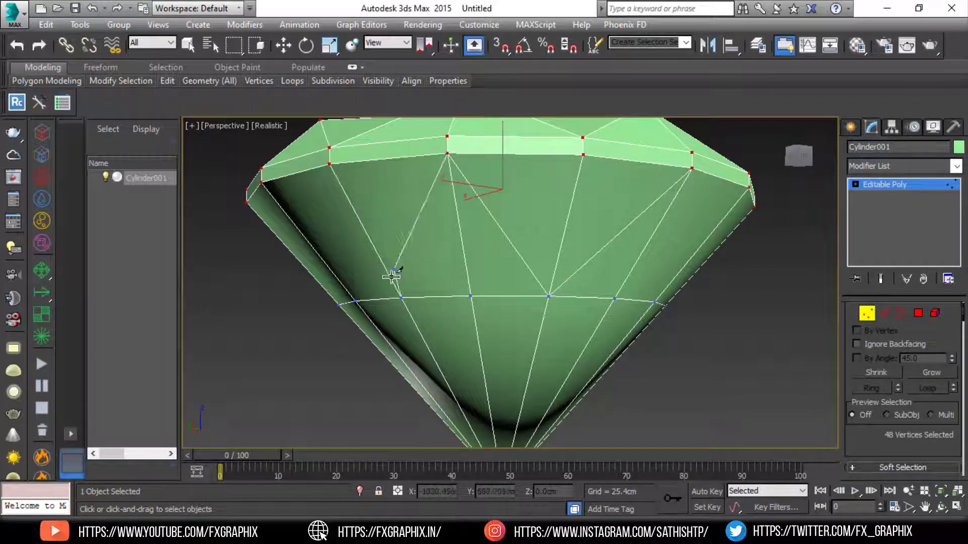
pyautogui.keyDown('alt'); pyautogui.moveTo(400, 297); pyautogui.dragTo(504, 264, button='middle'); pyautogui.keyUp('alt')
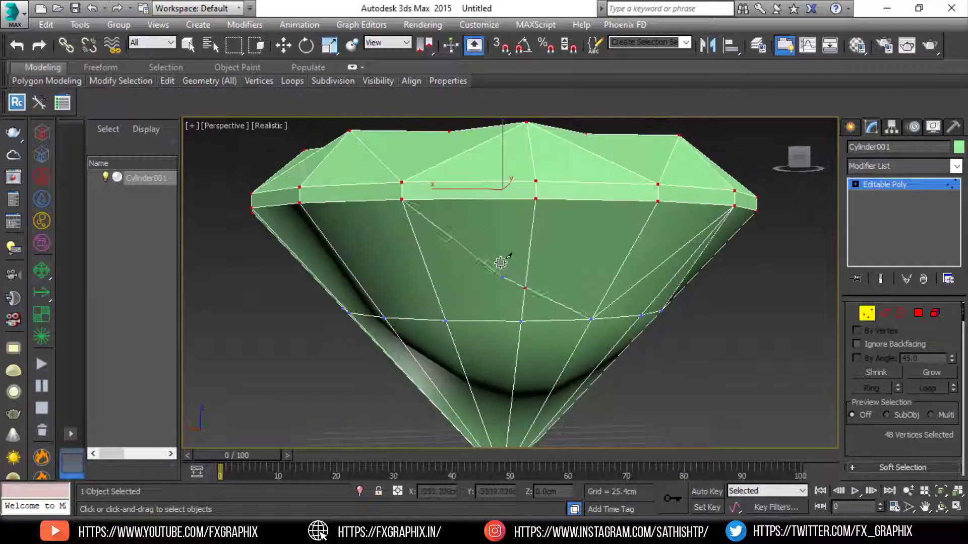
pyautogui.click(446, 320)
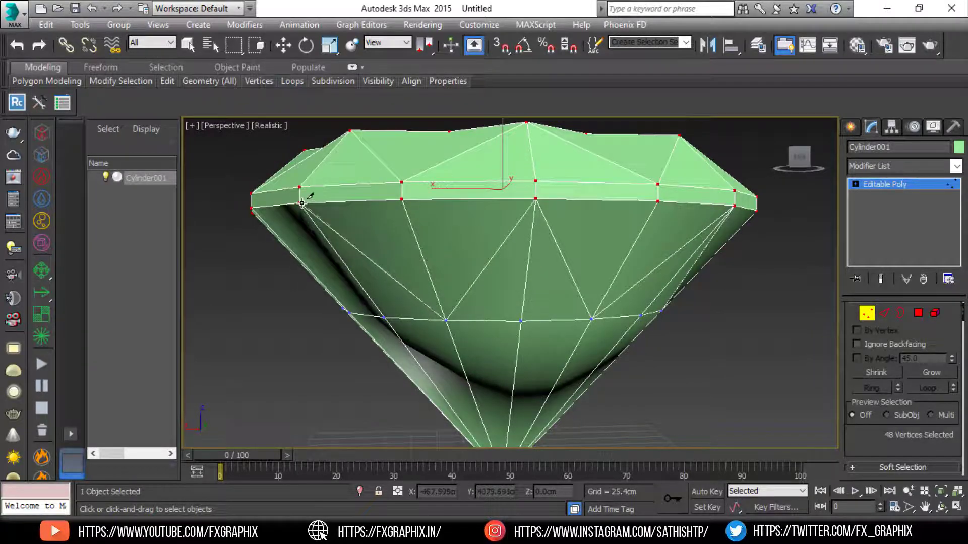
pyautogui.keyDown('alt'); pyautogui.moveTo(314, 215); pyautogui.dragTo(447, 218, button='middle'); pyautogui.keyUp('alt')
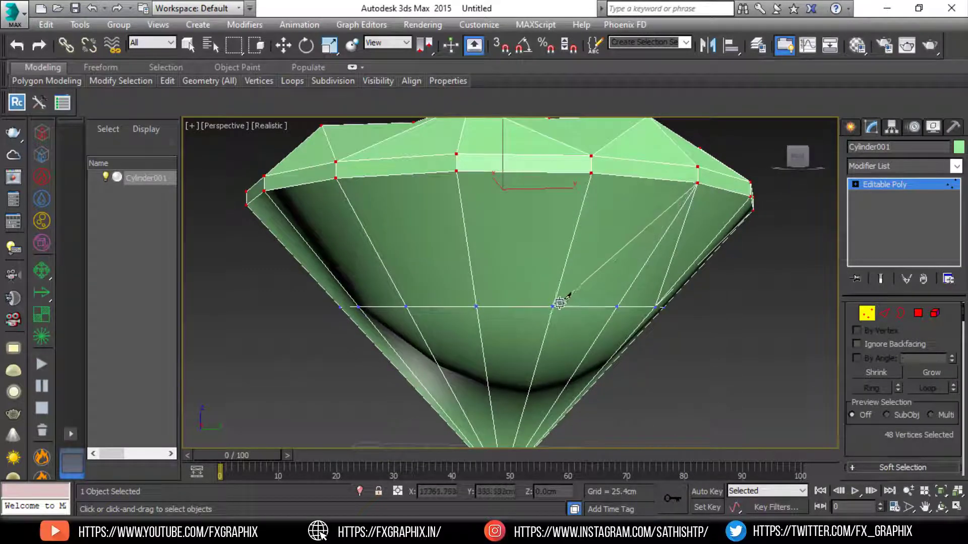
# - Cut the remaining diagonal edges around the pavilion, completing the triangular facets below the girdle
pyautogui.click(553, 306)
pyautogui.click(456, 172)
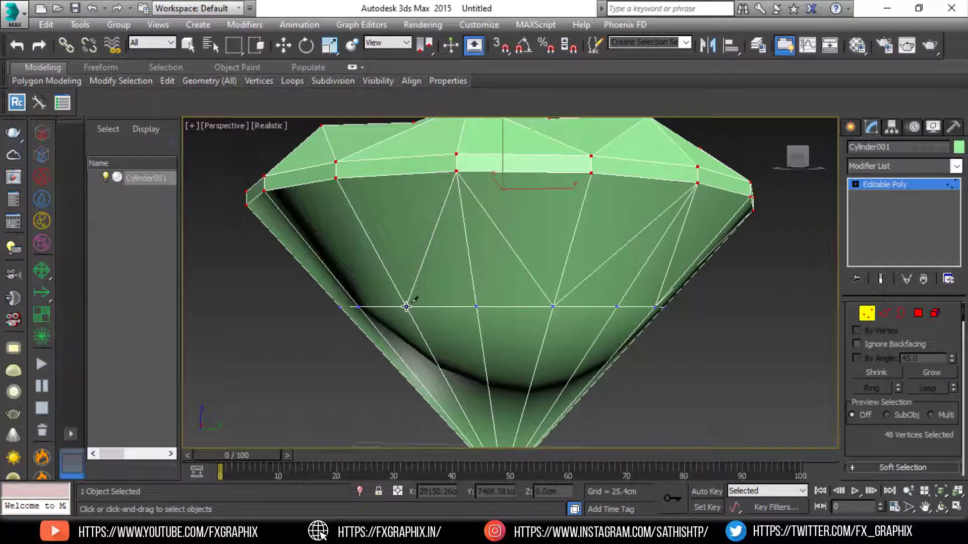
pyautogui.keyDown('alt'); pyautogui.moveTo(406, 306); pyautogui.dragTo(572, 287, button='middle'); pyautogui.keyUp('alt')
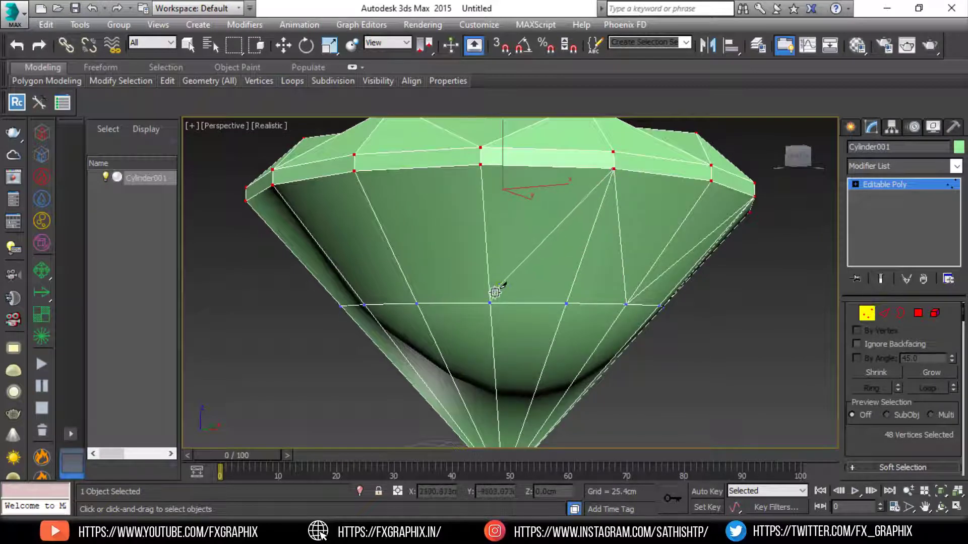
pyautogui.click(487, 303)
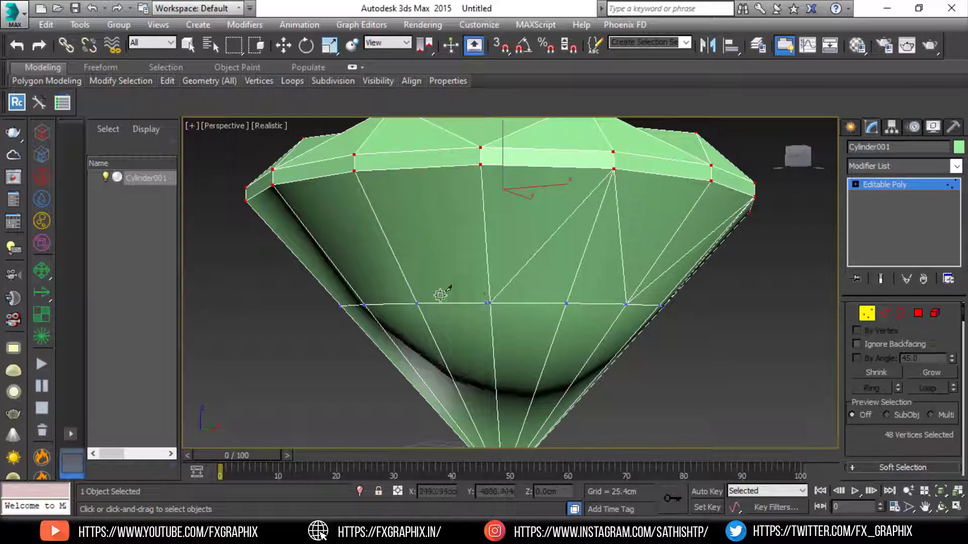
pyautogui.click(357, 171)
pyautogui.keyDown('alt'); pyautogui.moveTo(460, 179); pyautogui.dragTo(465, 173, button='middle'); pyautogui.keyUp('alt')
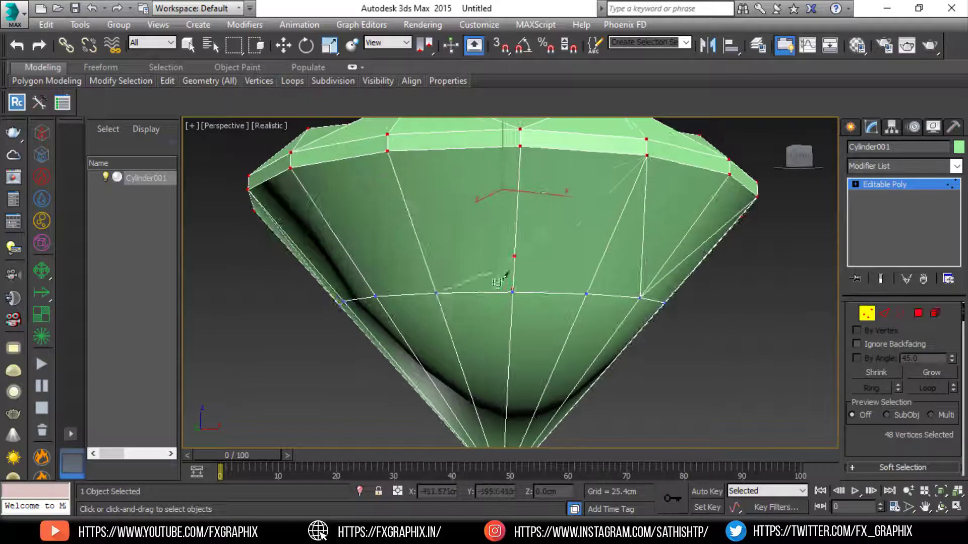
pyautogui.click(511, 292)
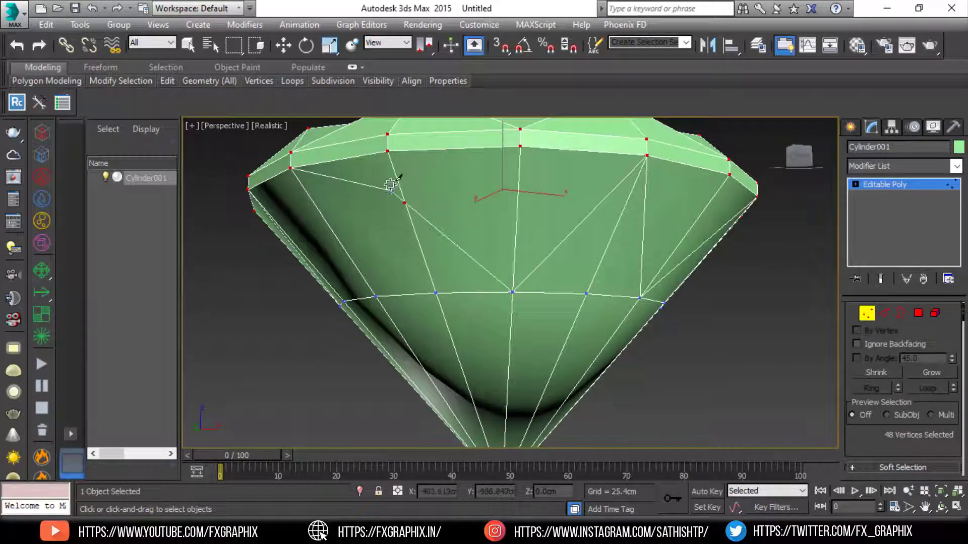
pyautogui.moveTo(429, 168)
pyautogui.keyDown('alt'); pyautogui.mouseDown(button='middle')
pyautogui.moveTo(512, 162)
pyautogui.moveTo(551, 216)
pyautogui.mouseUp(button='middle'); pyautogui.keyUp('alt')
pyautogui.click(705, 156)
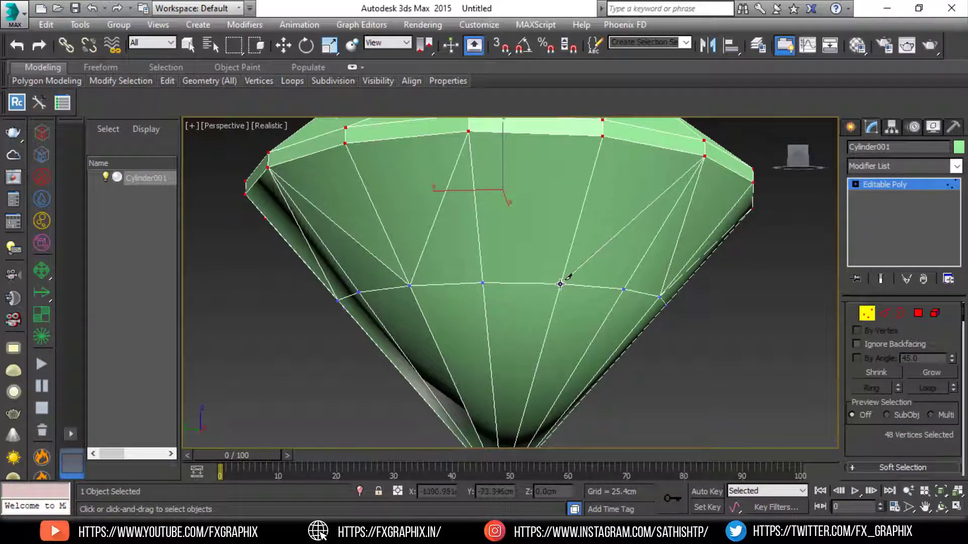
pyautogui.click(561, 284)
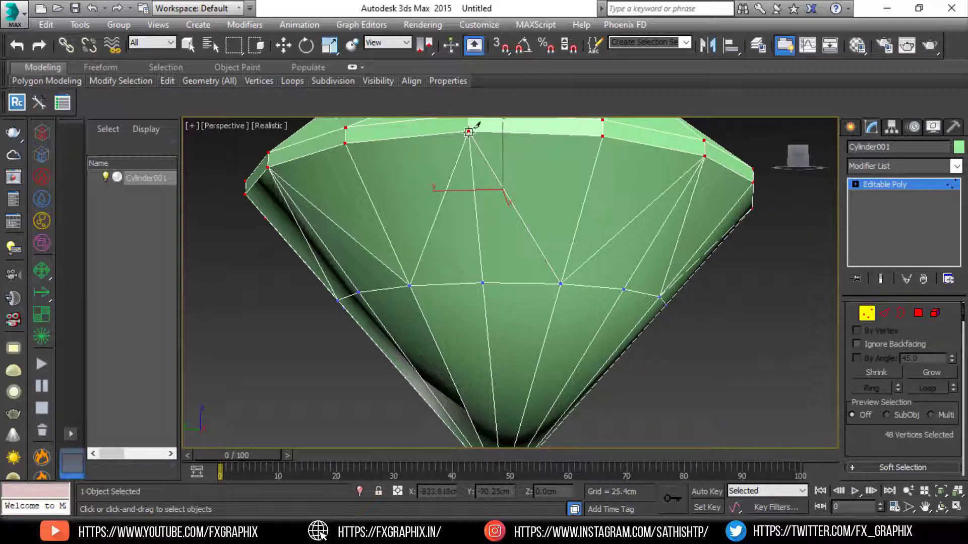
pyautogui.scroll(-5, 666, 292)
# - Exit the gem's vertex sub-object level and deselect it
pyautogui.scroll(-3, 663, 303)
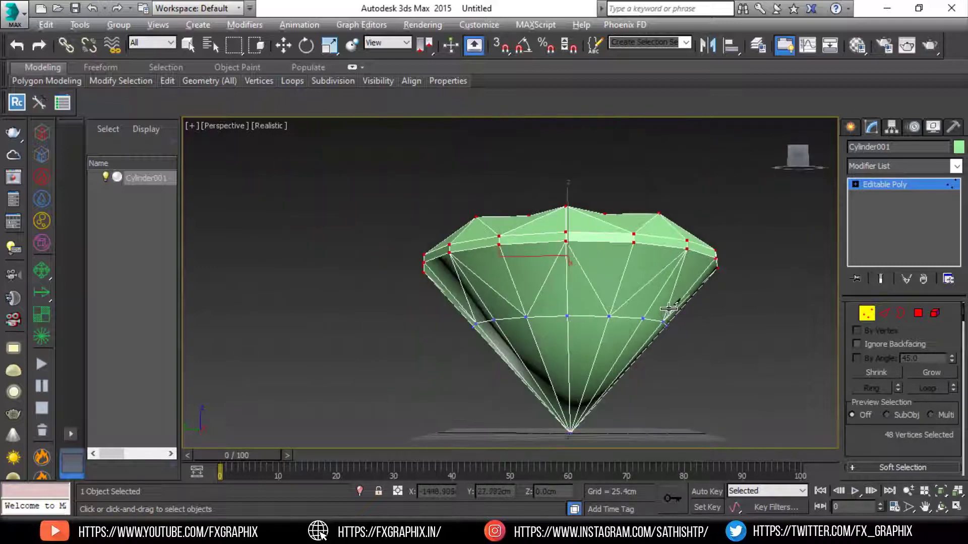
pyautogui.moveTo(663, 302)
pyautogui.keyDown('alt'); pyautogui.mouseDown(button='middle')
pyautogui.moveTo(578, 338)
pyautogui.moveTo(566, 290)
pyautogui.moveTo(525, 277)
pyautogui.moveTo(534, 244)
pyautogui.moveTo(471, 323)
pyautogui.moveTo(451, 378)
pyautogui.moveTo(453, 327)
pyautogui.mouseUp(button='middle'); pyautogui.keyUp('alt')
pyautogui.press('w')
pyautogui.click(891, 185)
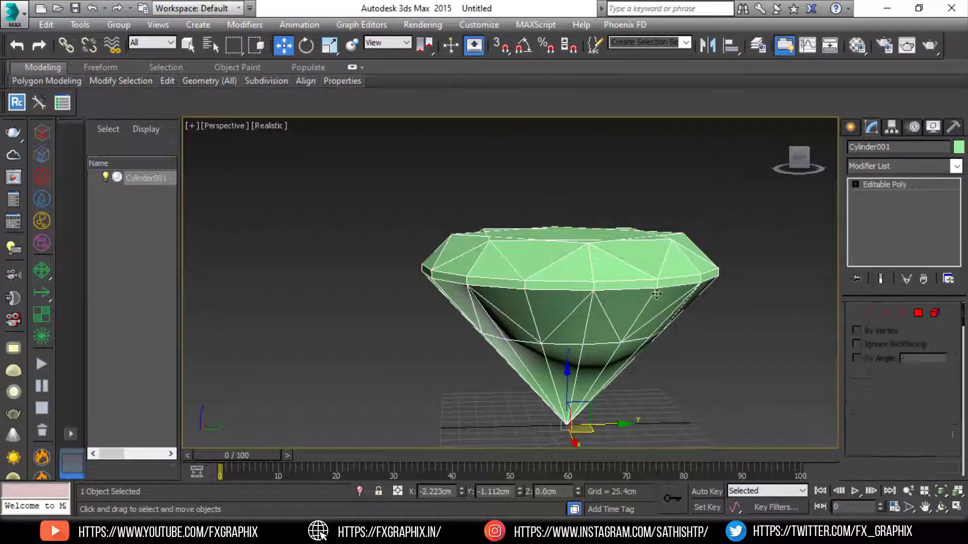
pyautogui.click(727, 328)
pyautogui.moveTo(727, 327)
pyautogui.keyDown('alt'); pyautogui.mouseDown(button='middle')
pyautogui.moveTo(619, 323)
pyautogui.moveTo(672, 287)
pyautogui.moveTo(614, 276)
pyautogui.moveTo(567, 252)
pyautogui.moveTo(620, 240)
pyautogui.moveTo(625, 258)
pyautogui.mouseUp(button='middle'); pyautogui.keyUp('alt')
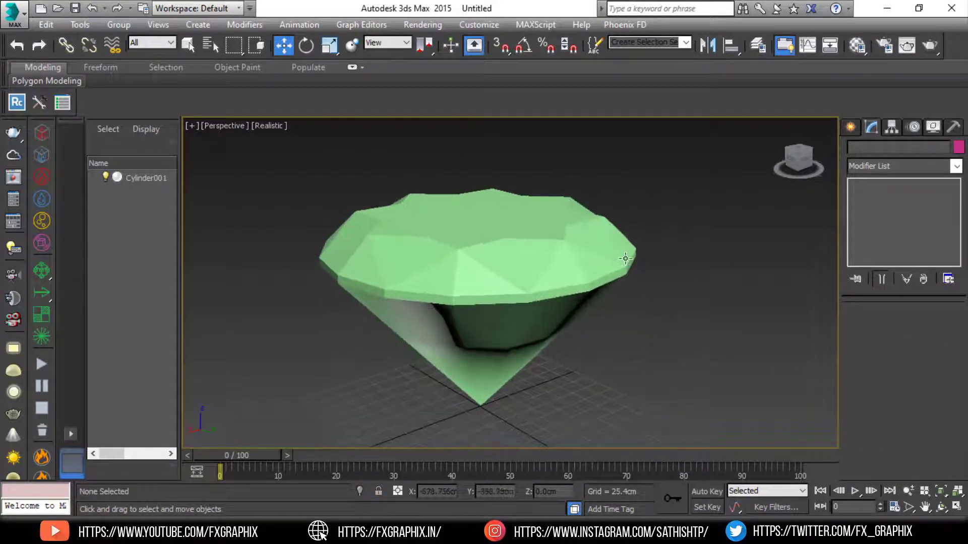
# - Assign V-Ray Next as the production renderer in Render Setup
pyautogui.click(883, 45)
pyautogui.click(269, 96)
pyautogui.click(373, 176)
pyautogui.doubleClick(258, 200)
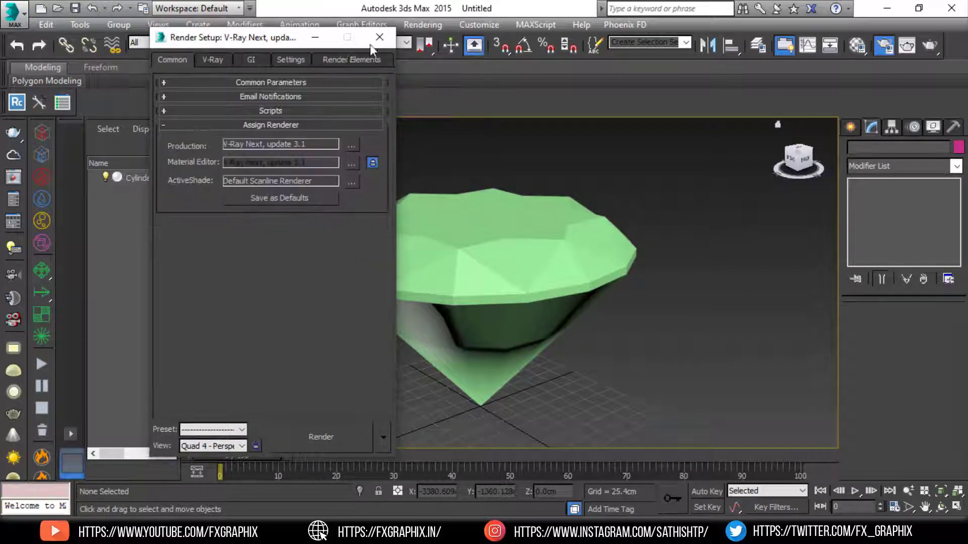
# - Draw a large Standard Primitives plane beneath the gem
pyautogui.click(629, 86)
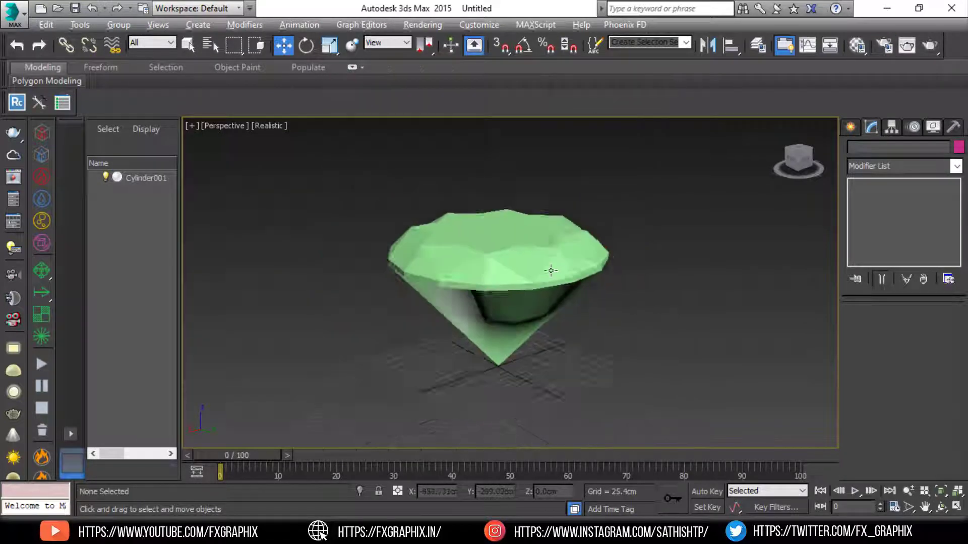
pyautogui.click(850, 127)
pyautogui.click(931, 277)
pyautogui.moveTo(523, 331); pyautogui.dragTo(706, 151)
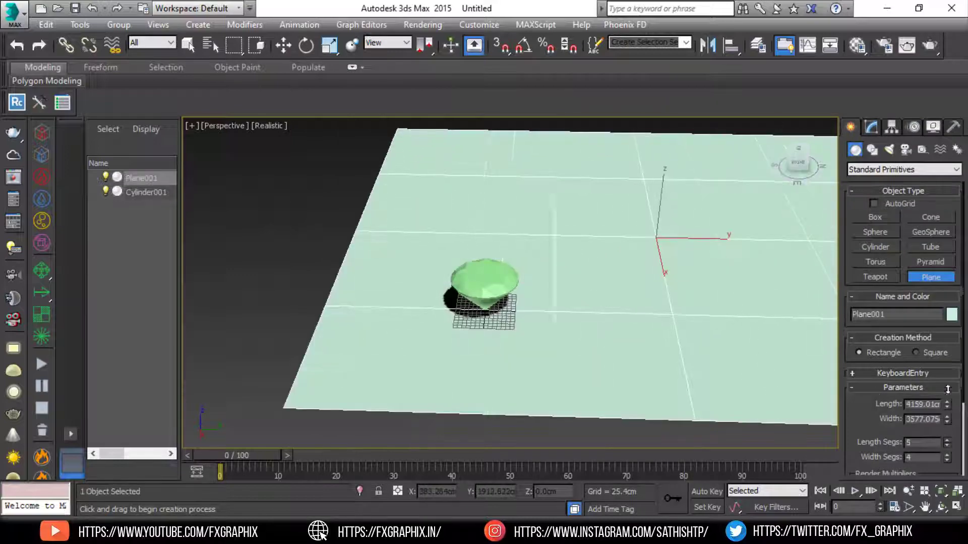
pyautogui.moveTo(651, 225); pyautogui.dragTo(634, 195, button='middle')
# - Add a Bend modifier to the plane on the X axis with Limit Effect enabled
pyautogui.click(871, 127)
pyautogui.click(903, 166)
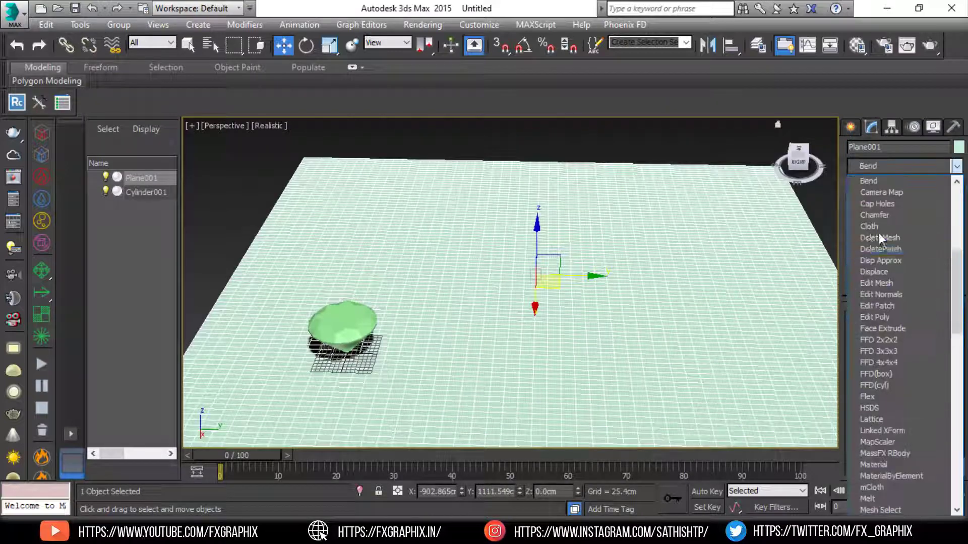
pyautogui.click(879, 233)
pyautogui.click(901, 390)
pyautogui.moveTo(941, 337)
pyautogui.mouseDown()
pyautogui.moveTo(941, 313)
pyautogui.moveTo(941, 368)
pyautogui.mouseUp()
pyautogui.click(872, 390)
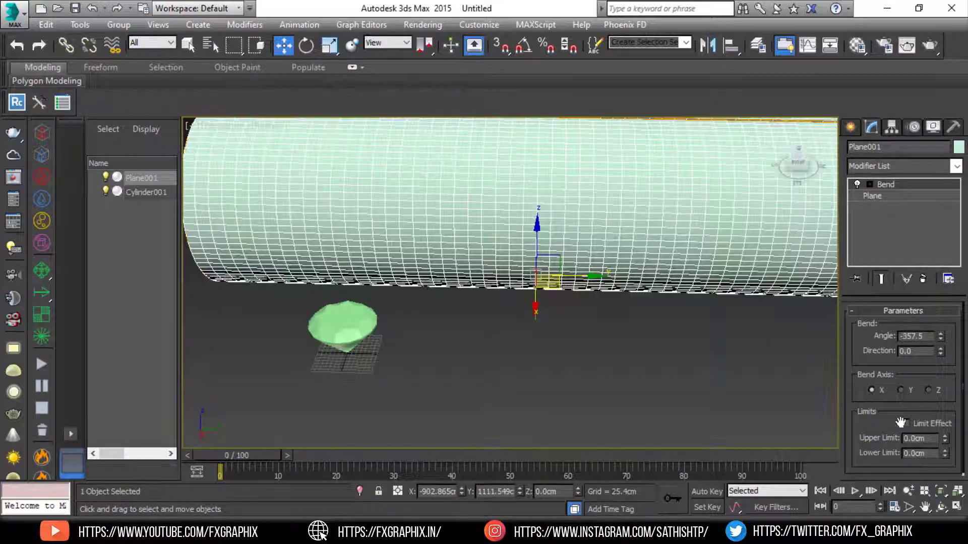
pyautogui.click(906, 423)
# - Adjust the Bend angle to −451° and its limits so the plane curves up behind the gem
pyautogui.scroll(-3, 575, 346)
pyautogui.moveTo(945, 438)
pyautogui.mouseDown()
pyautogui.moveTo(940, 353)
pyautogui.moveTo(948, 474)
pyautogui.mouseUp()
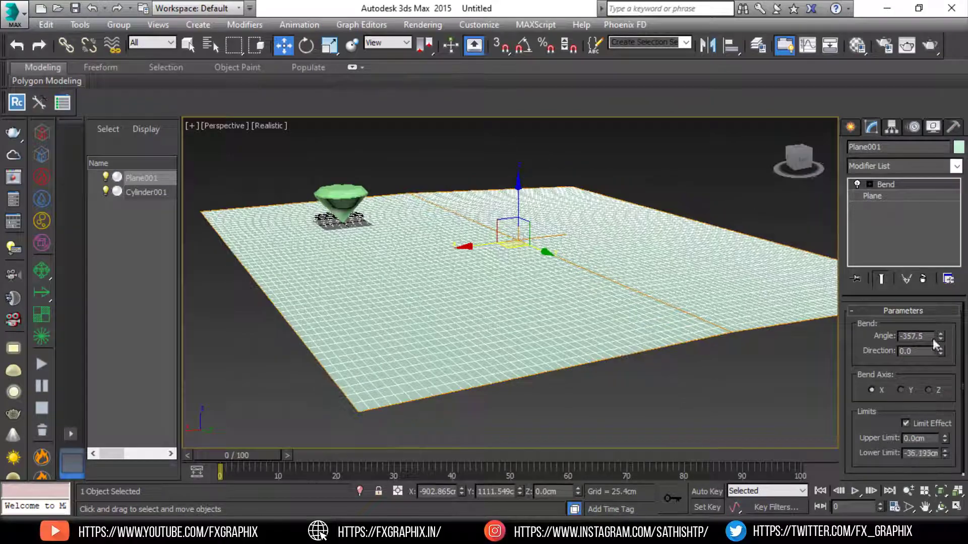
pyautogui.moveTo(940, 336); pyautogui.dragTo(942, 396)
pyautogui.moveTo(941, 336); pyautogui.dragTo(941, 353)
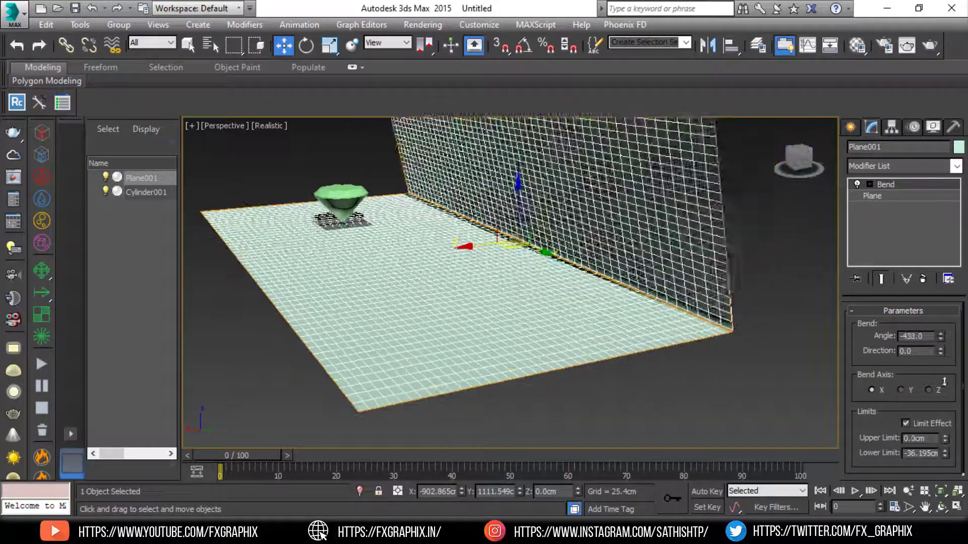
pyautogui.moveTo(945, 454)
pyautogui.mouseDown()
pyautogui.moveTo(964, 448)
pyautogui.moveTo(965, 474)
pyautogui.mouseUp()
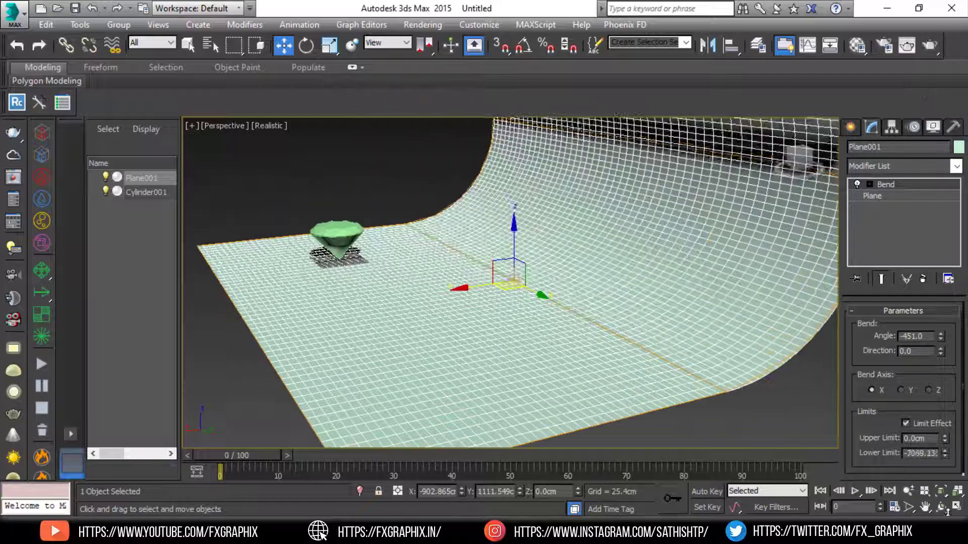
pyautogui.click(886, 185)
pyautogui.scroll(-5, 382, 212)
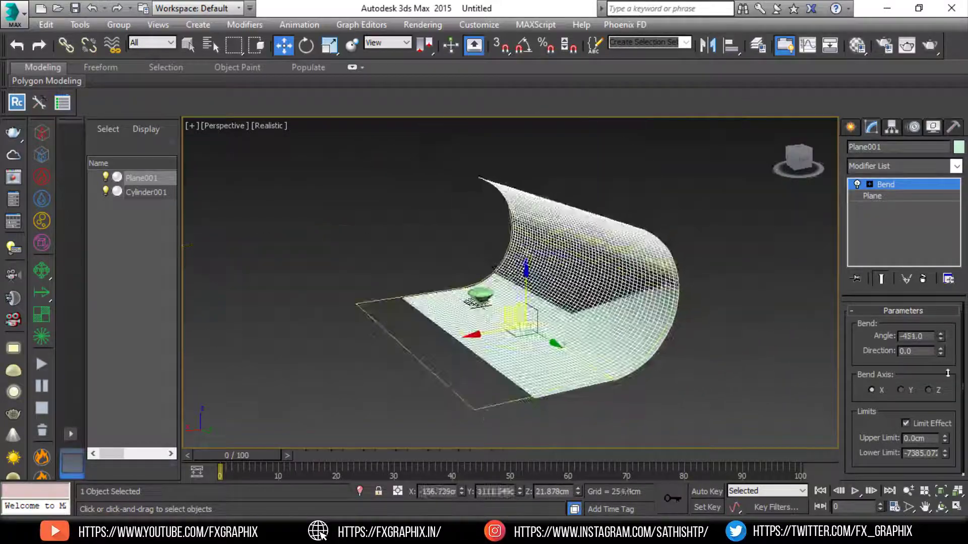
pyautogui.click(381, 212)
pyautogui.scroll(3, 625, 311)
# - Give the backdrop plane a near-white 243 grey diffuse material
pyautogui.scroll(4, 594, 278)
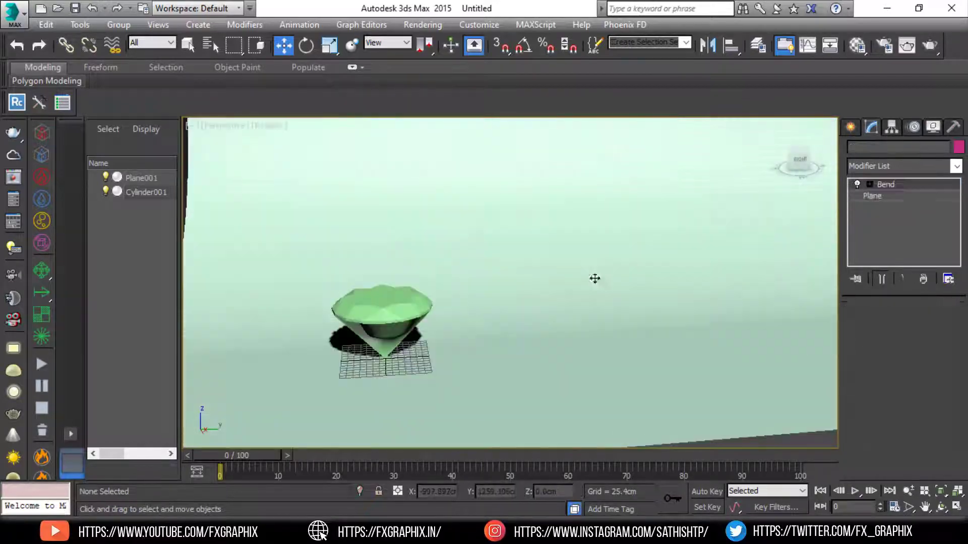
pyautogui.click(549, 234)
pyautogui.press('m')
pyautogui.click(263, 359)
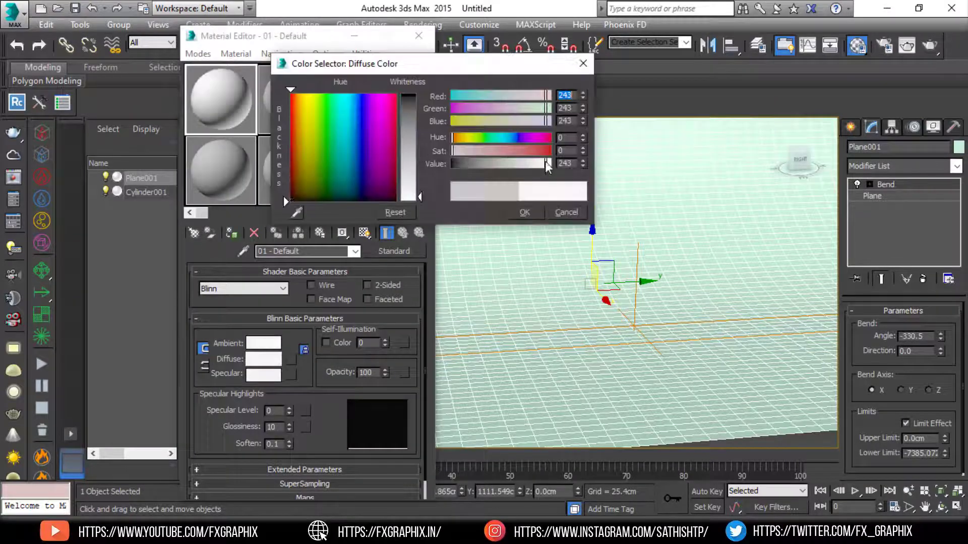
pyautogui.click(522, 210)
# - Load the V-Ray Diamond Material into a second slot and assign it to the gem
pyautogui.click(293, 99)
pyautogui.click(194, 233)
pyautogui.click(575, 99)
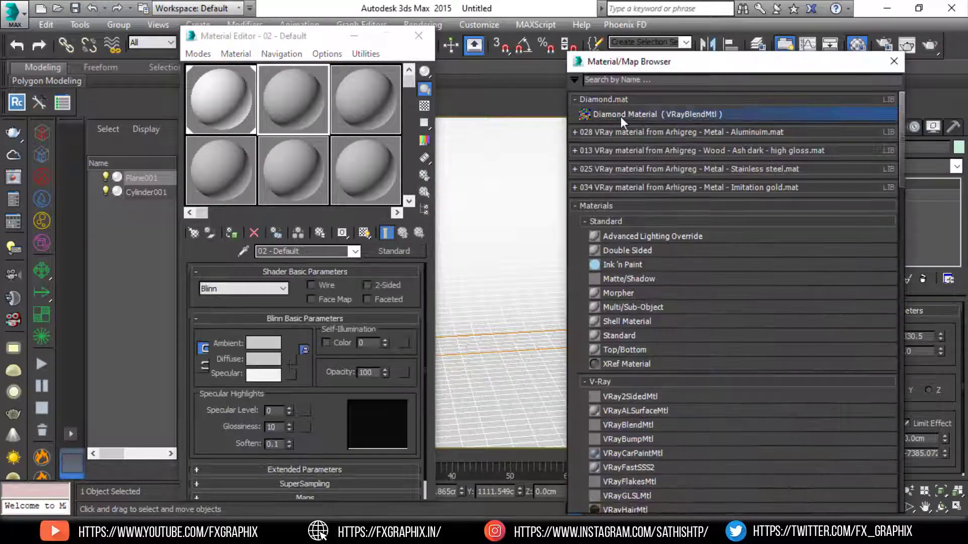
pyautogui.doubleClick(621, 117)
pyautogui.moveTo(273, 35); pyautogui.dragTo(710, 40)
pyautogui.click(668, 236)
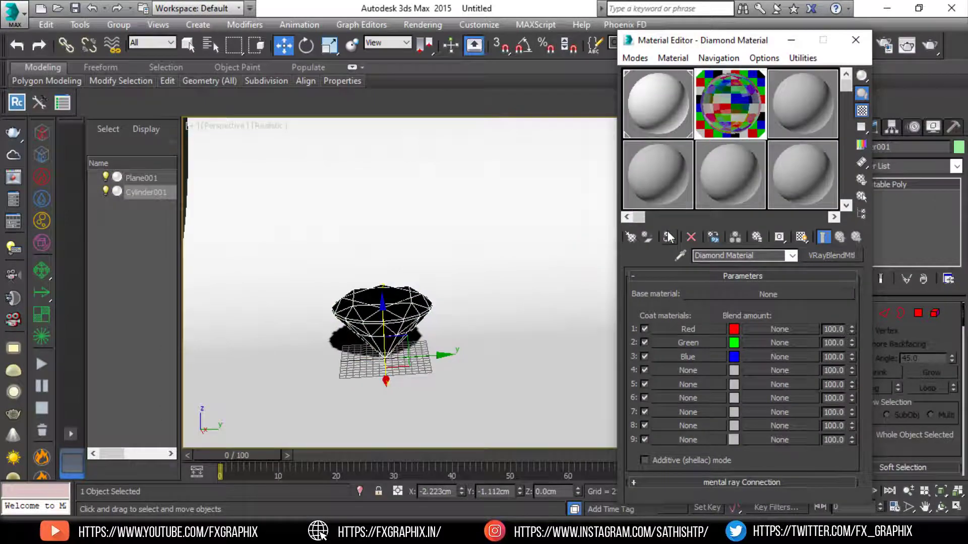
pyautogui.click(791, 39)
# - Move the diamond to the left on the backdrop
pyautogui.moveTo(444, 348)
pyautogui.keyDown('alt'); pyautogui.mouseDown(button='middle')
pyautogui.moveTo(486, 350)
pyautogui.moveTo(405, 327)
pyautogui.mouseUp(button='middle'); pyautogui.keyUp('alt')
pyautogui.scroll(2, 469, 350)
pyautogui.keyDown('alt'); pyautogui.moveTo(492, 354); pyautogui.dragTo(384, 372, button='middle'); pyautogui.keyUp('alt')
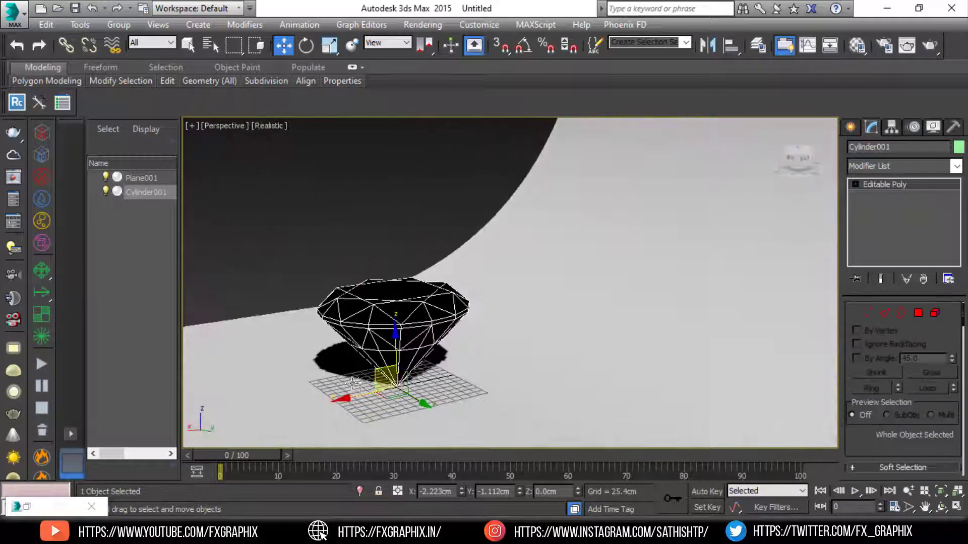
pyautogui.moveTo(377, 378); pyautogui.dragTo(285, 398)
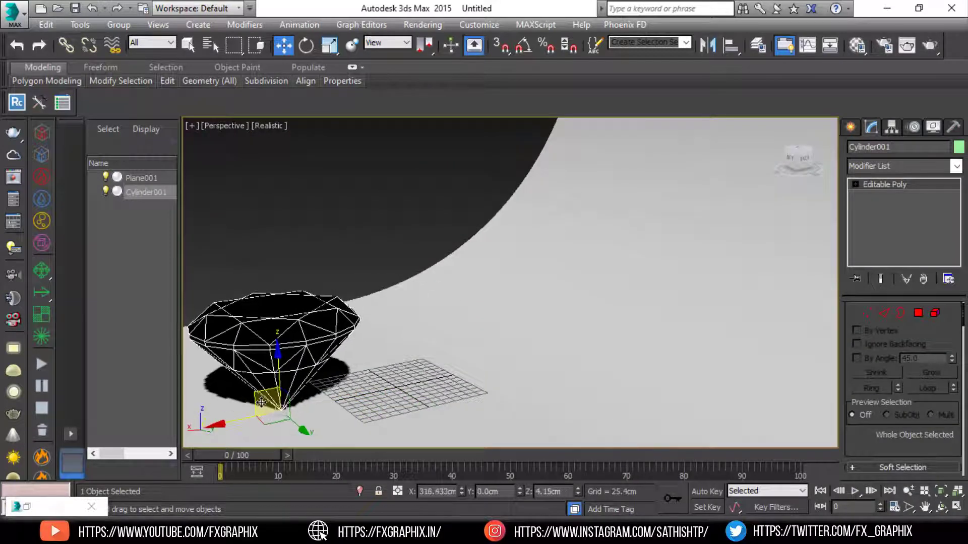